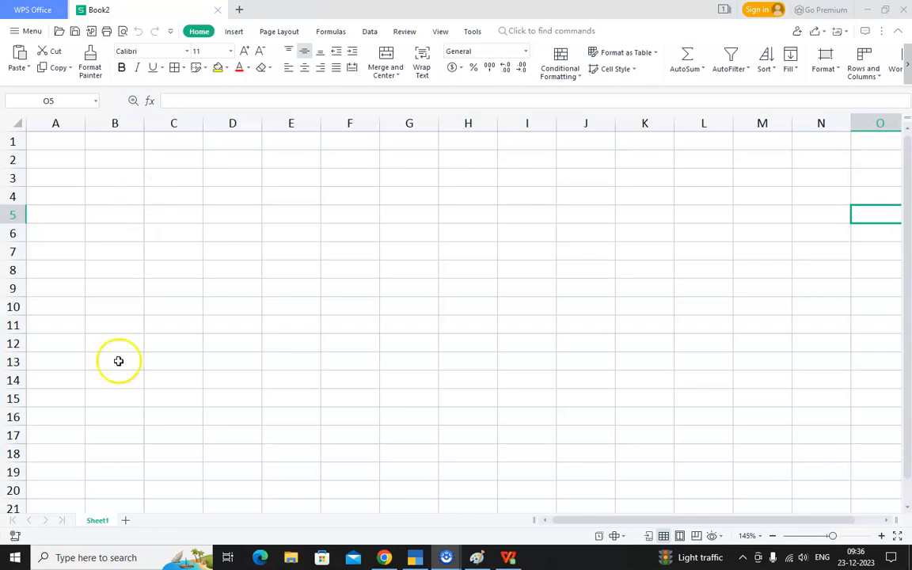
# Step: Rename the worksheet Sheet1 as Ledgers
pyautogui.doubleClick(97, 521)
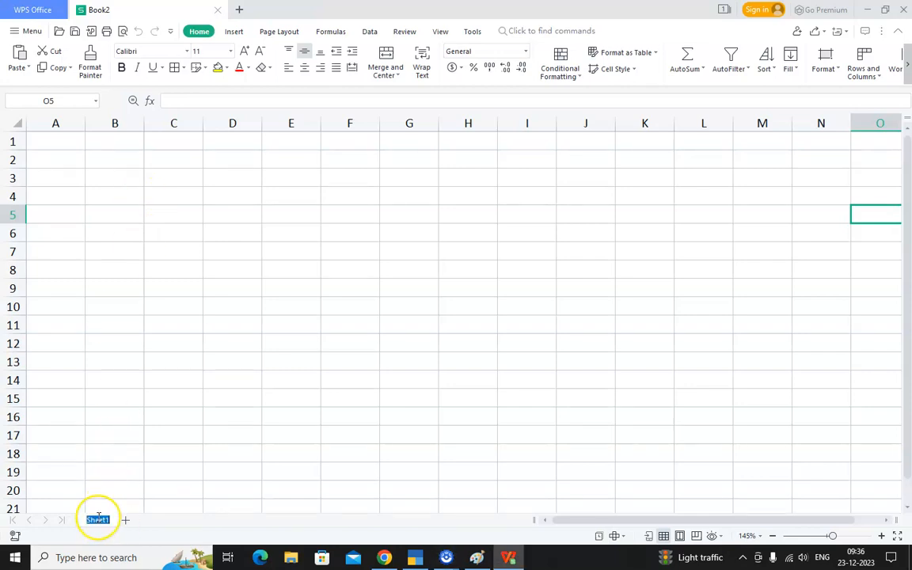
pyautogui.write('Ledgers')
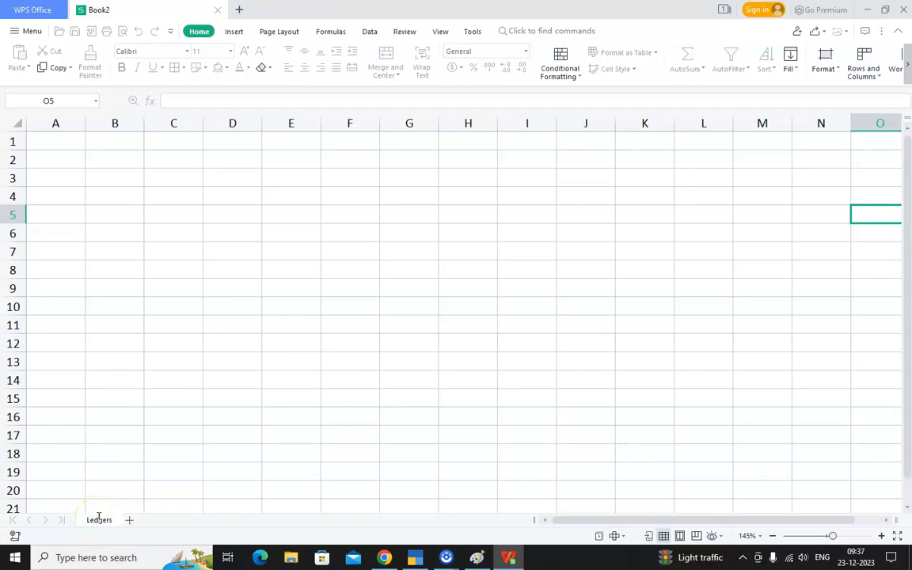
pyautogui.click(161, 223)
# Step: Enter the column headings Name, Group, Address and State in cells A1 to D1
pyautogui.click(62, 147)
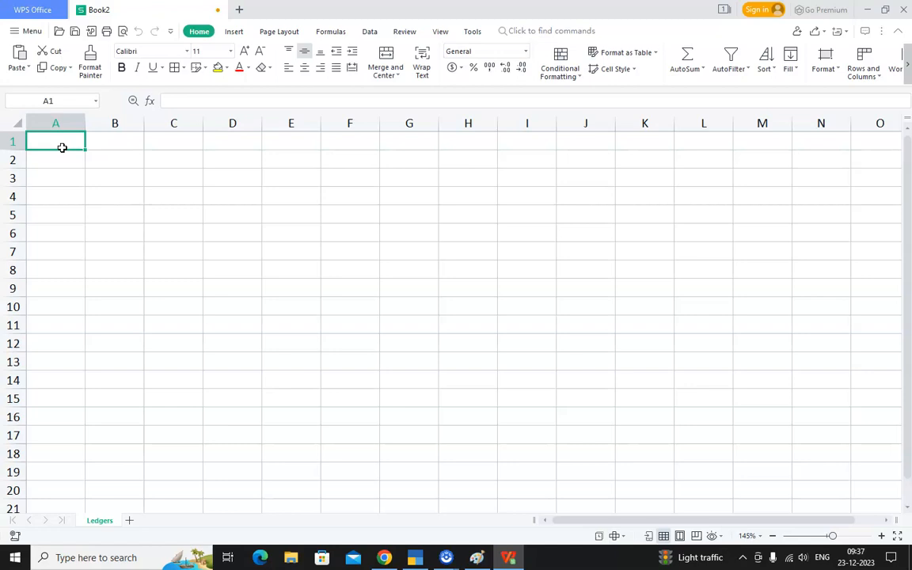
pyautogui.write('Name')
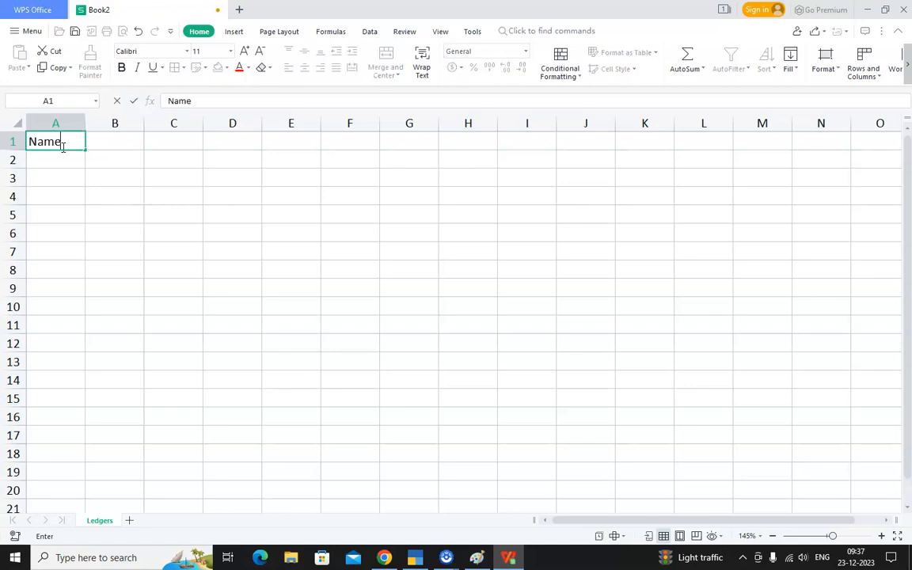
pyautogui.press('Tab')
pyautogui.write('Group')
pyautogui.press('Tab')
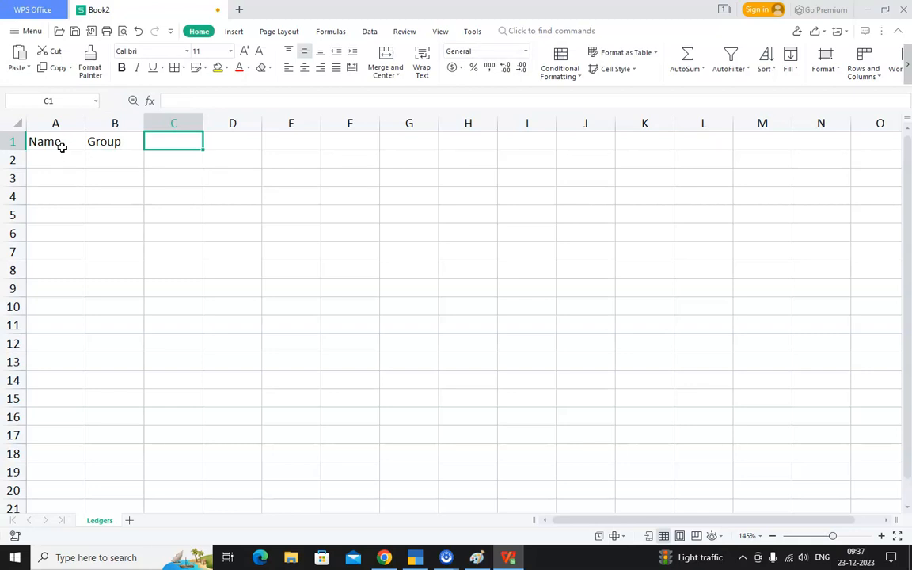
pyautogui.write('Add')
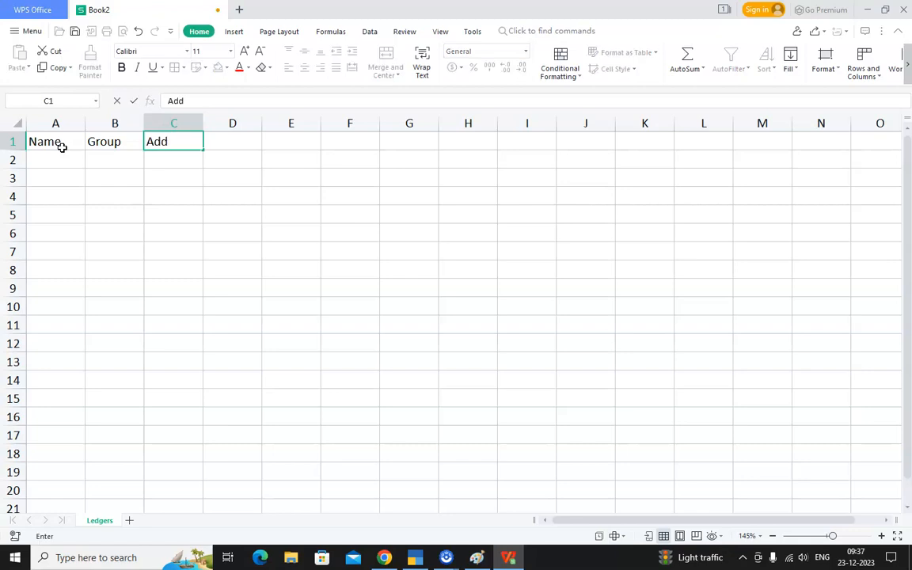
pyautogui.write('ress')
pyautogui.press('Tab')
pyautogui.write('State')
pyautogui.press('Tab')
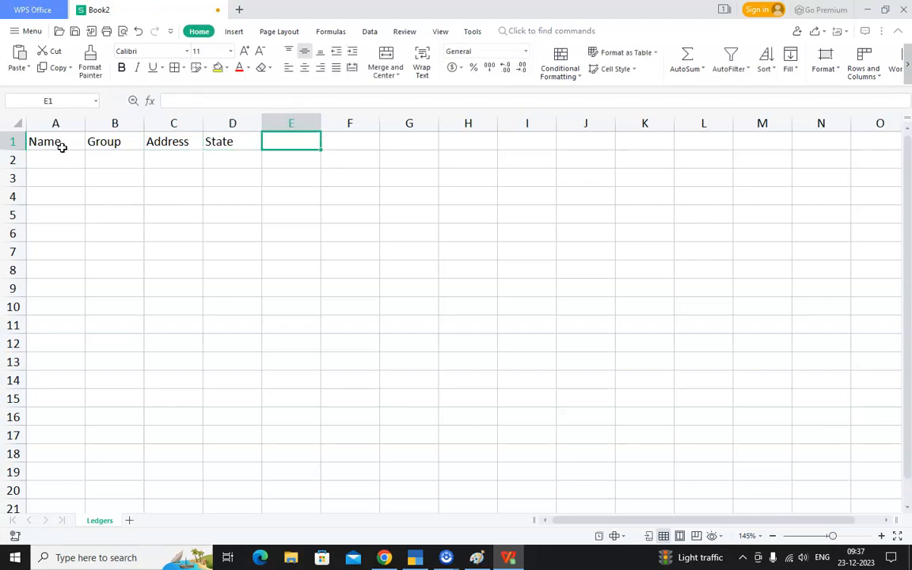
# Step: Add the headings Country in E1 and Pincode in F1
pyautogui.write('Country')
pyautogui.press('Tab')
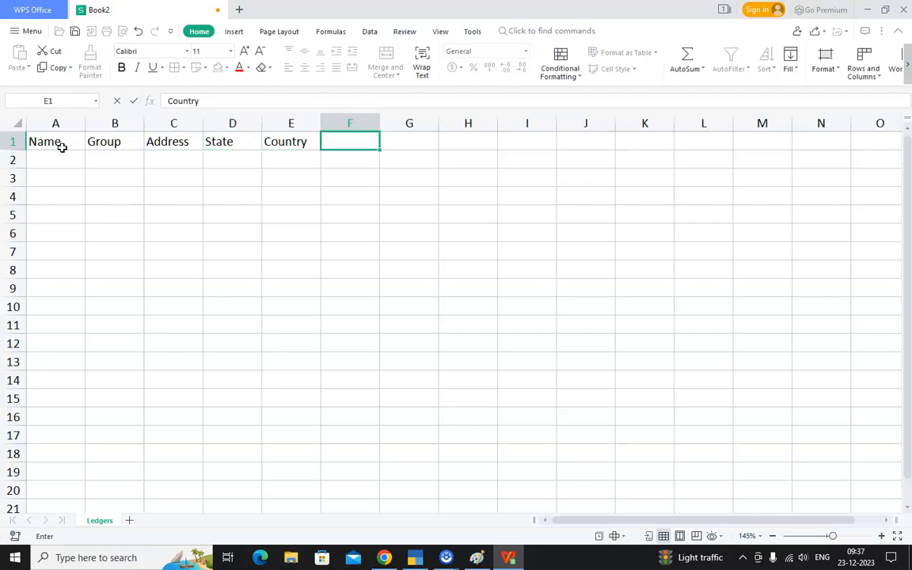
pyautogui.write('Pincod')
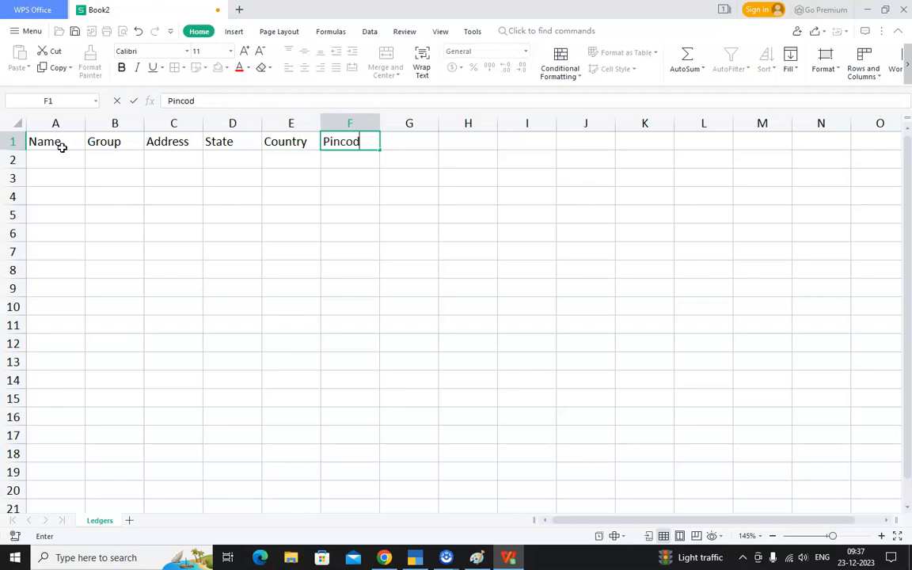
pyautogui.write('e')
pyautogui.press('Tab')
# Step: Add the heading Registration Type in G1 and fit column G's width to it
pyautogui.write('Re')
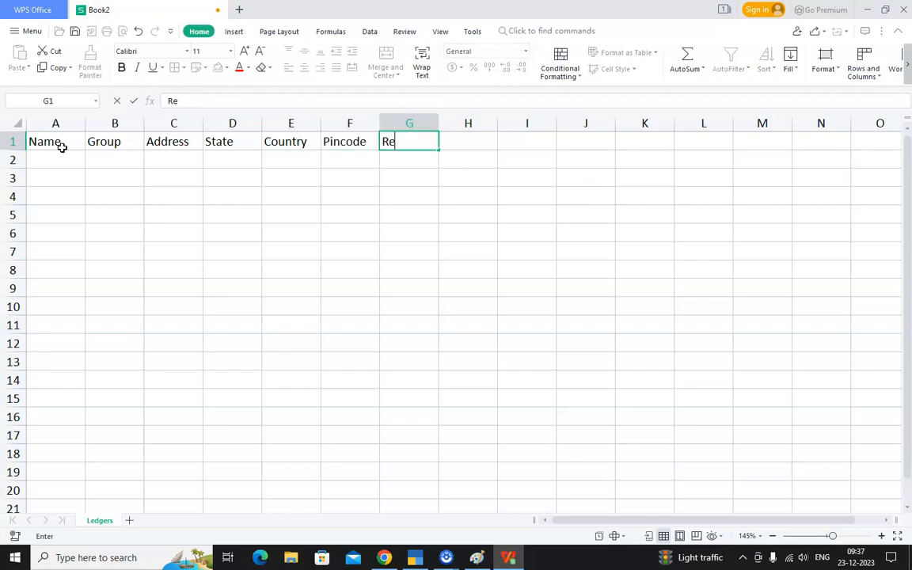
pyautogui.write('gistration Type')
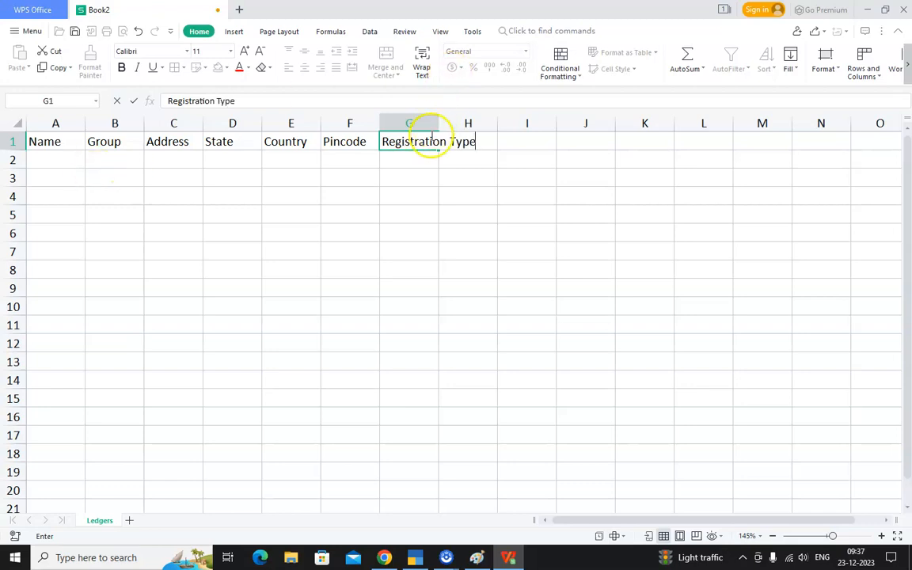
pyautogui.press('Tab')
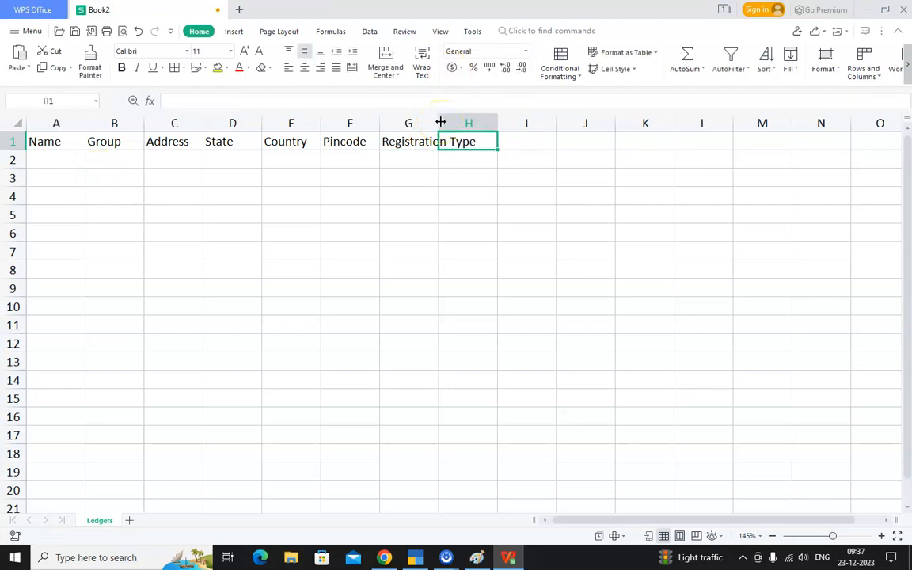
pyautogui.doubleClick(440, 122)
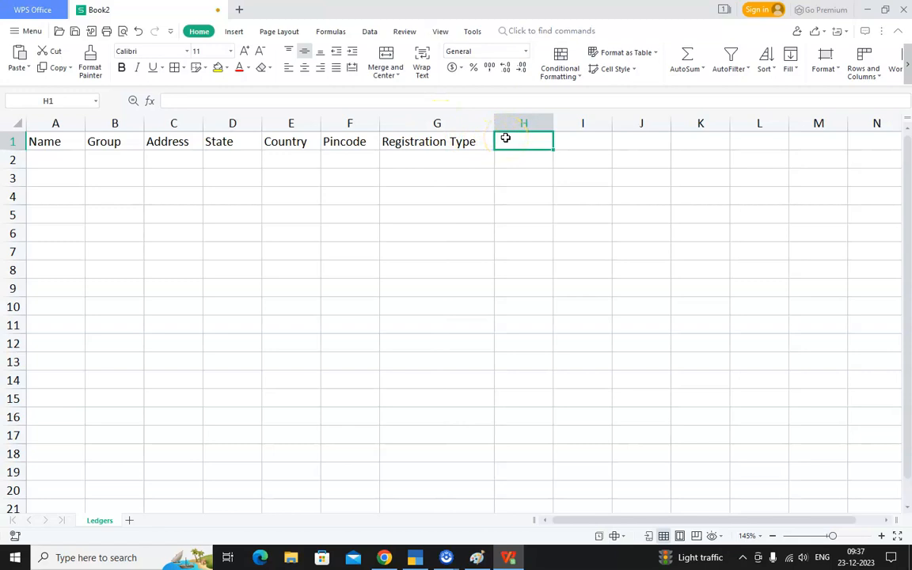
# Step: Add the heading GST Number in H1 and widen column H so the whole heading fits
pyautogui.write('GST Number')
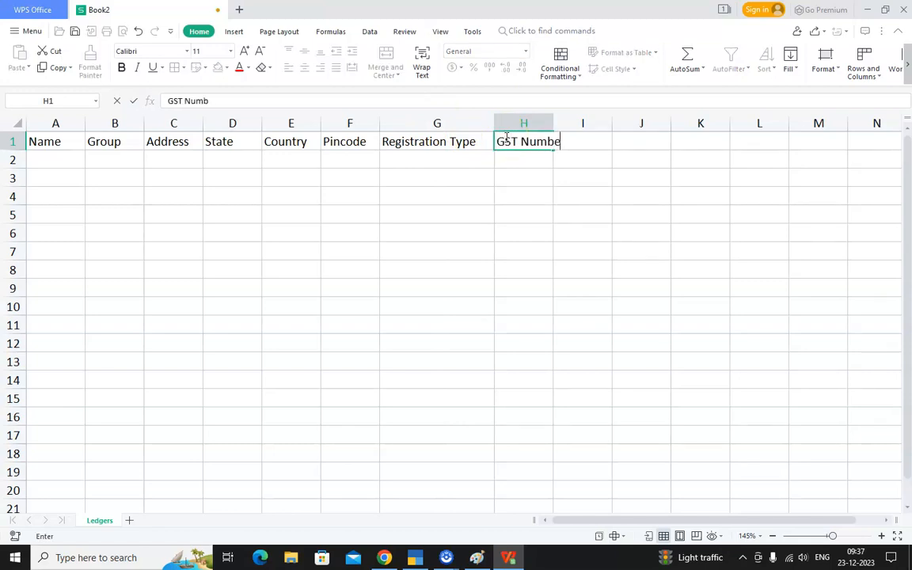
pyautogui.press('Return')
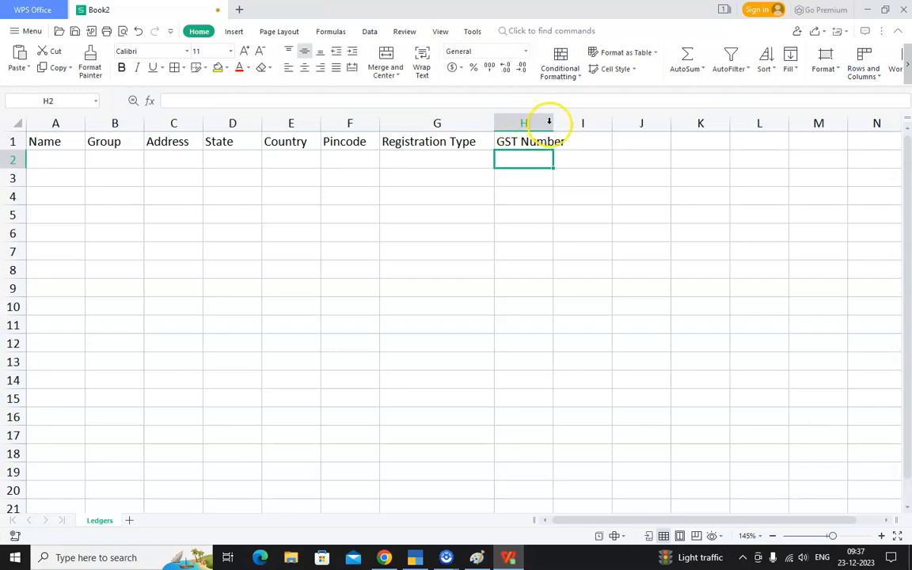
pyautogui.moveTo(553, 124); pyautogui.dragTo(577, 124)
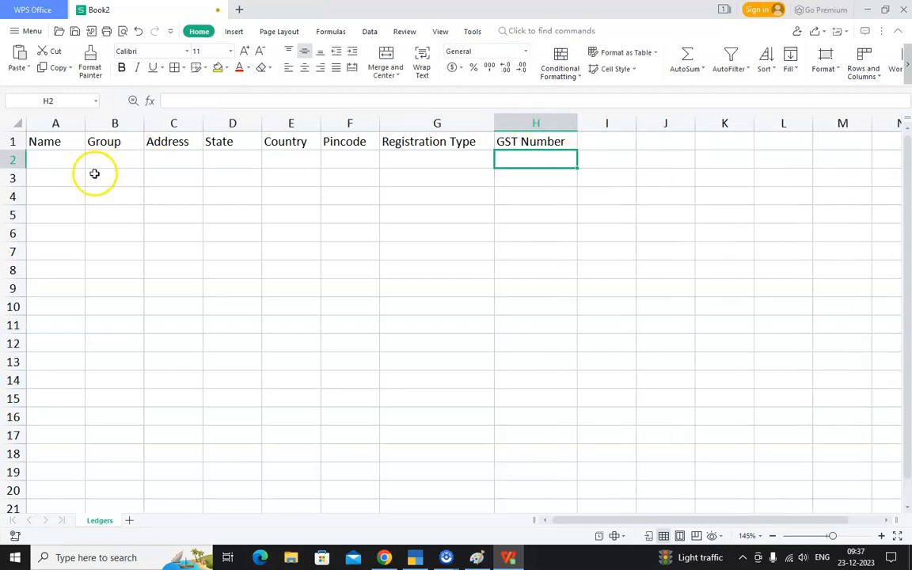
# Step: Enter the ledger name Sonia Trader in A2 and fit column A's width to its contents
pyautogui.click(56, 160)
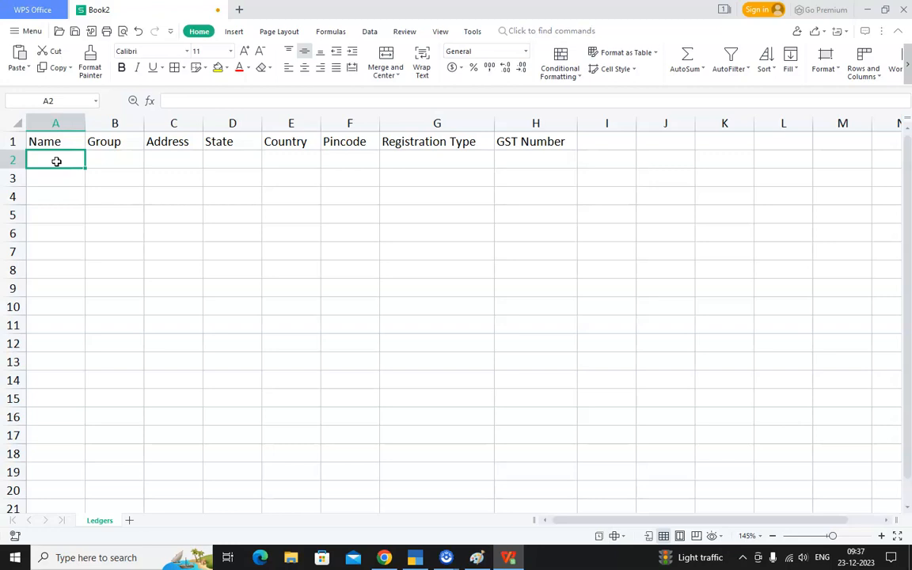
pyautogui.write('Sonia')
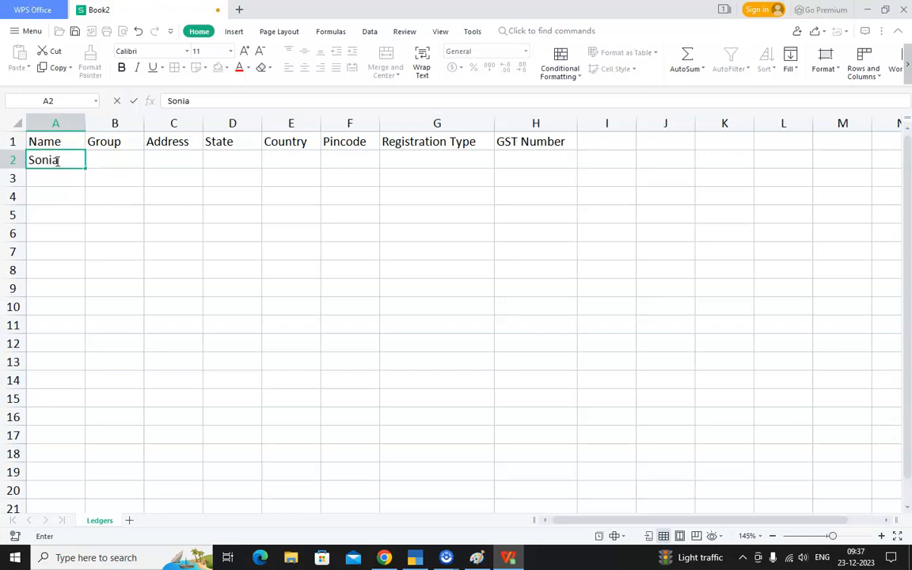
pyautogui.write(' Trader')
pyautogui.press('Tab')
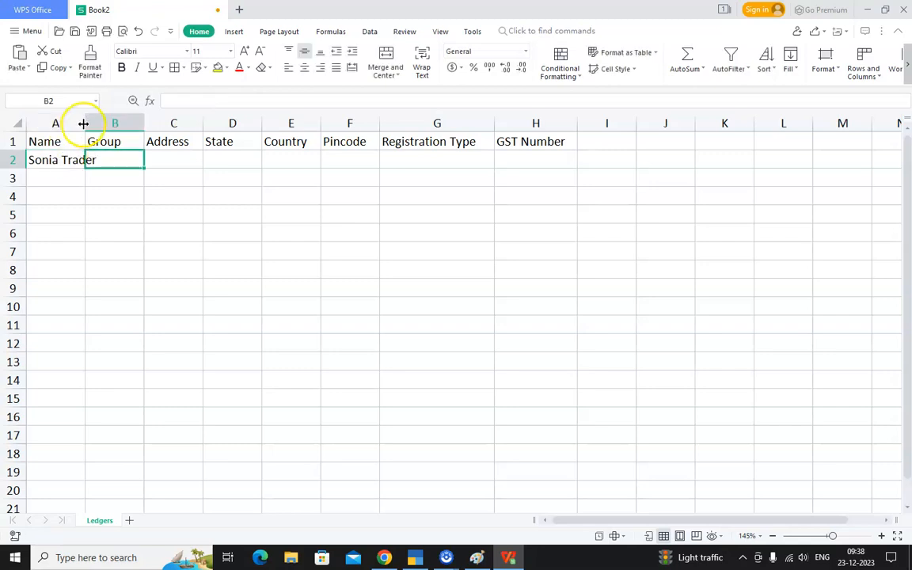
pyautogui.doubleClick(84, 123)
# Step: Enter the group Sundry Creditors in B2 and fit column B's width to its contents
pyautogui.write('Sundr')
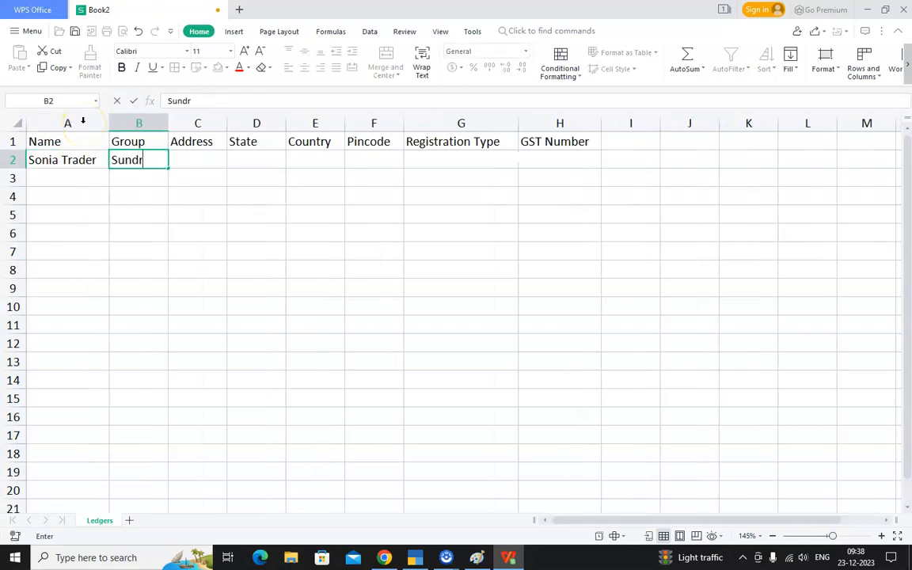
pyautogui.write('y Creditors')
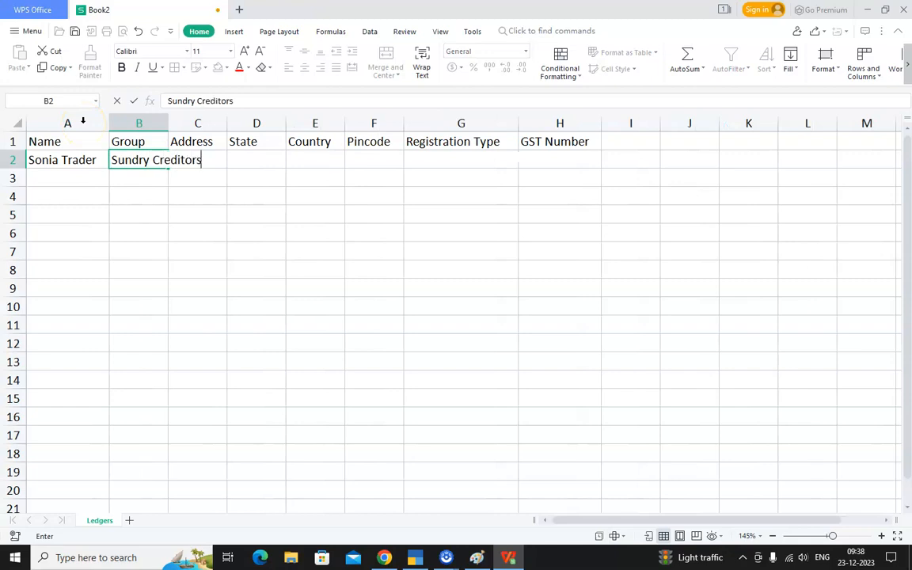
pyautogui.press('Tab')
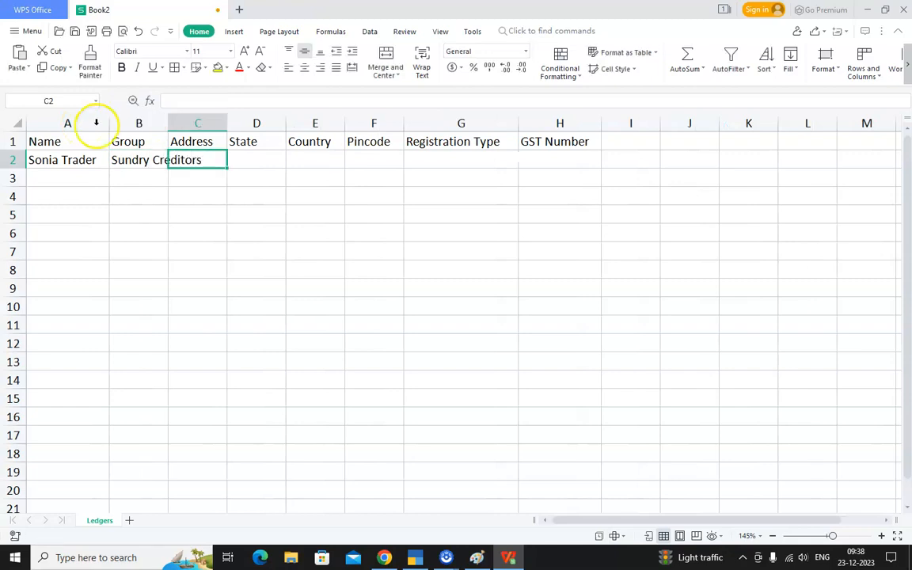
pyautogui.doubleClick(167, 118)
# Step: Enter the ledger's postal address in C2 and fit column C's width to its contents
pyautogui.write('34')
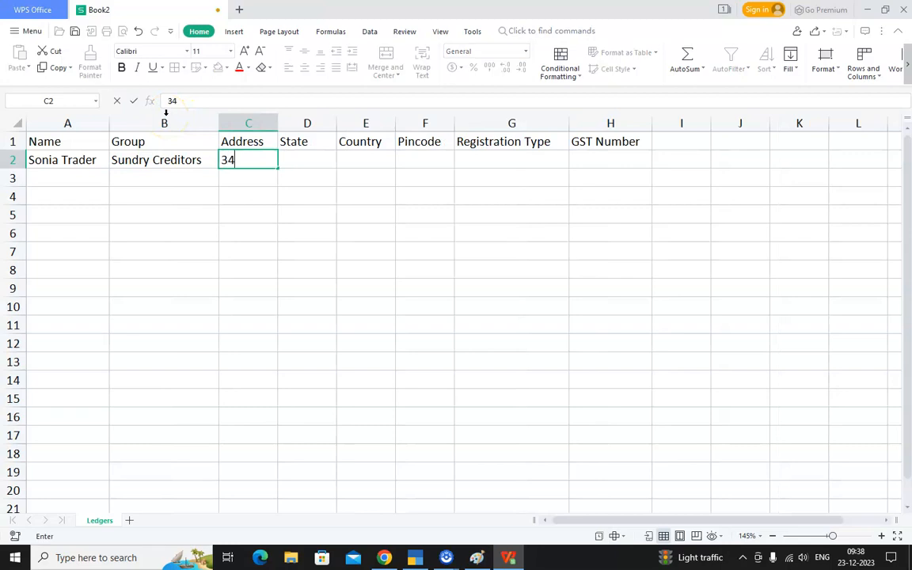
pyautogui.write(', Sonipat')
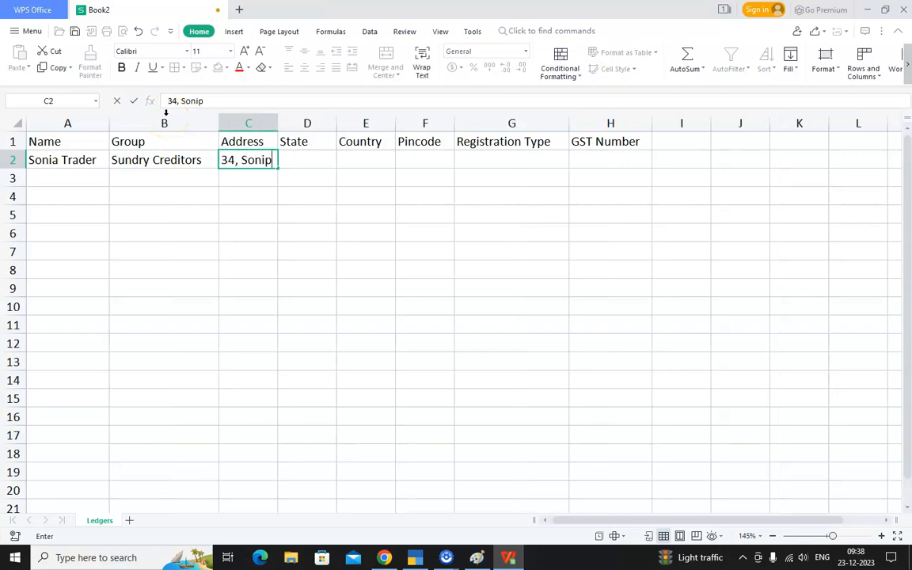
pyautogui.press('Tab')
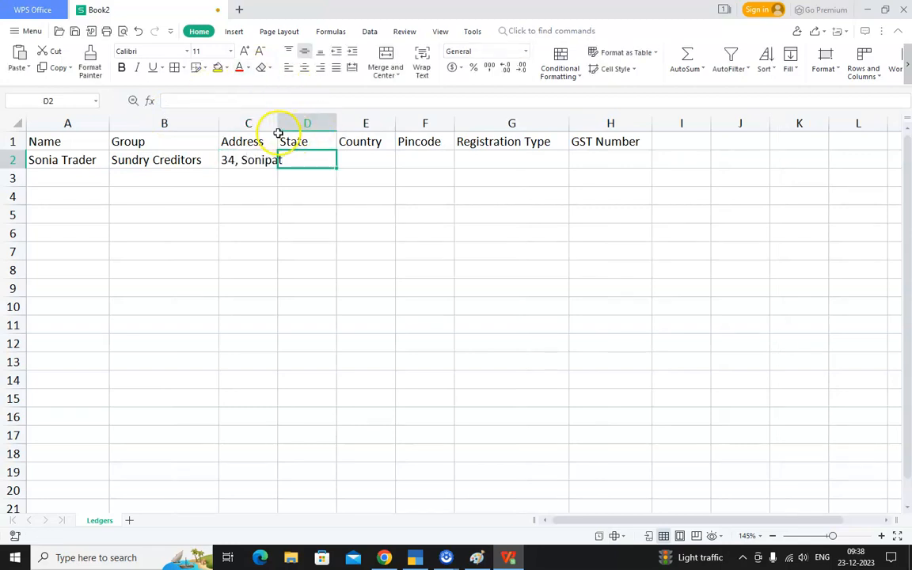
pyautogui.doubleClick(277, 123)
# Step: Enter the state Haryana in D2, the country India in E2 and the ledger's postal code in F2
pyautogui.write('Haryana')
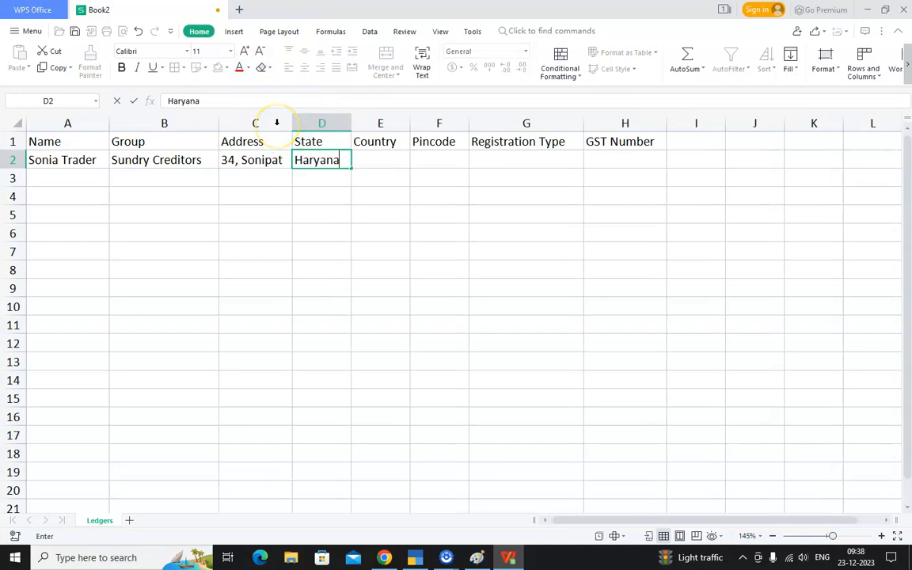
pyautogui.press('Tab')
pyautogui.write('India')
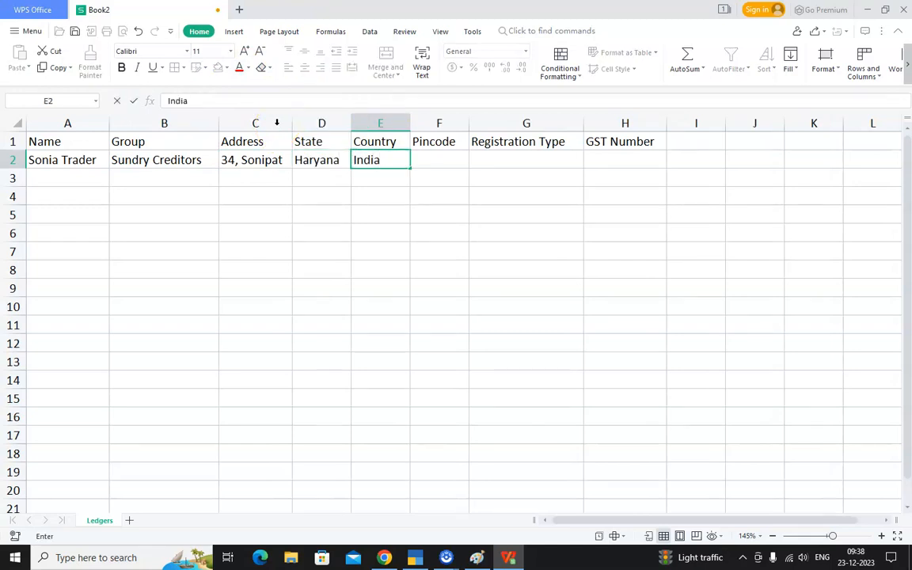
pyautogui.press('Tab')
pyautogui.write('131029')
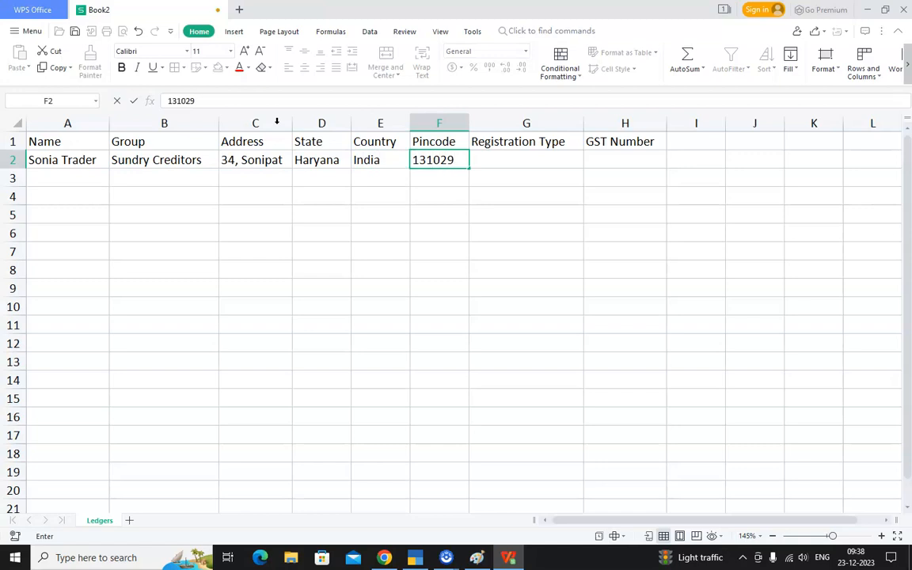
pyautogui.press('Tab')
# Step: Enter the registration type Regular in G2, replacing the autocomplete suggestion
pyautogui.write('Regul')
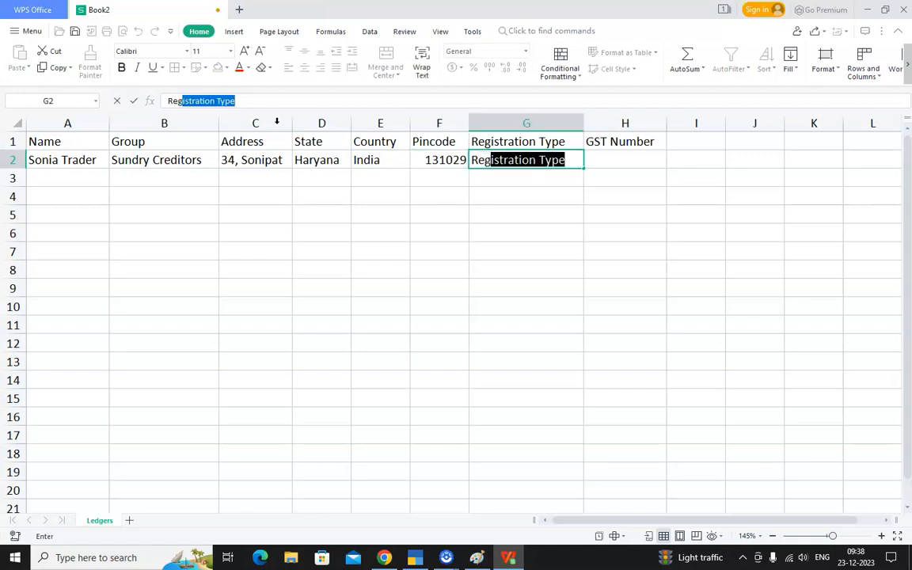
pyautogui.press('BackSpace')
pyautogui.press('BackSpace')
pyautogui.write('ular')
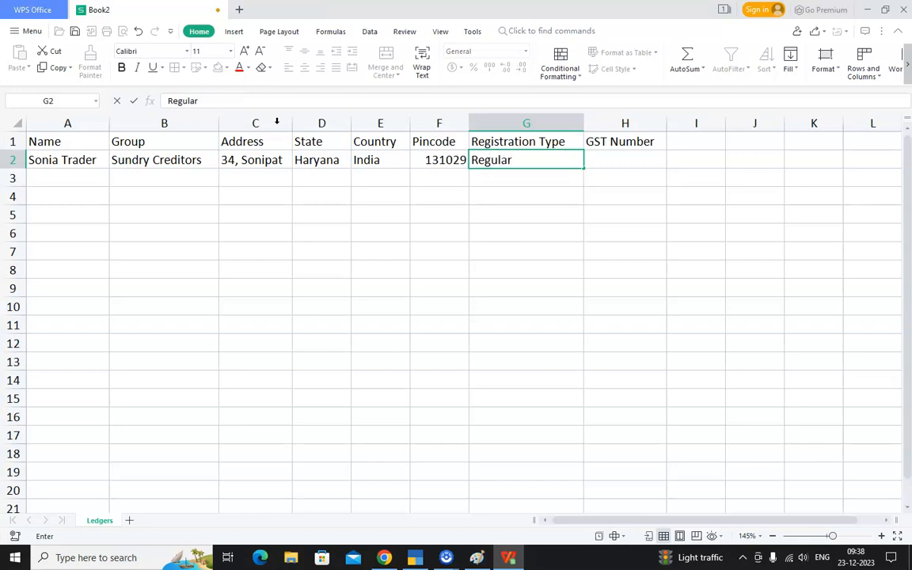
pyautogui.press('Tab')
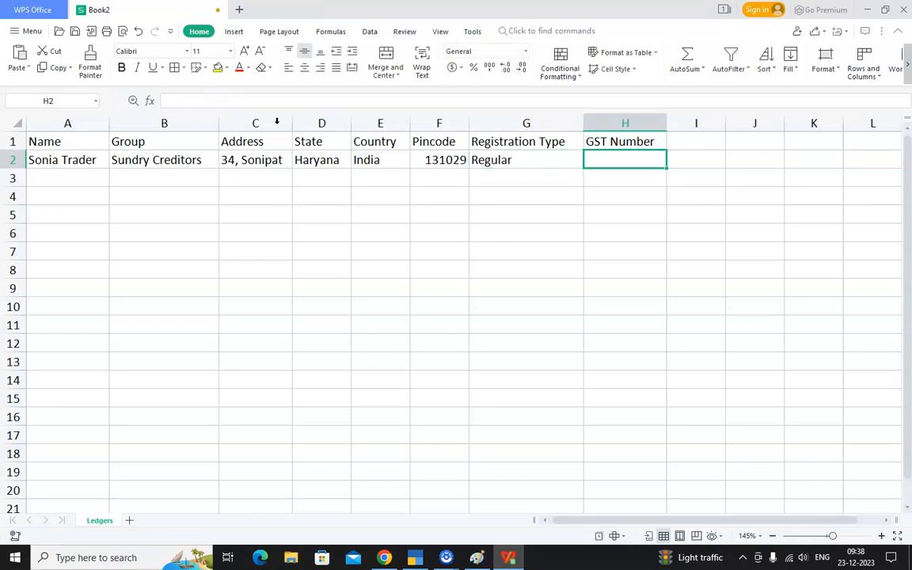
# Step: Enter the ledger's GST number in H2 and fit column H's width to its contents
pyautogui.write('0')
pyautogui.click(609, 159)
pyautogui.write('66')
pyautogui.press('BackSpace')
pyautogui.write('bD')
pyautogui.press('BackSpace')
pyautogui.press('BackSpace')
pyautogui.write('D')
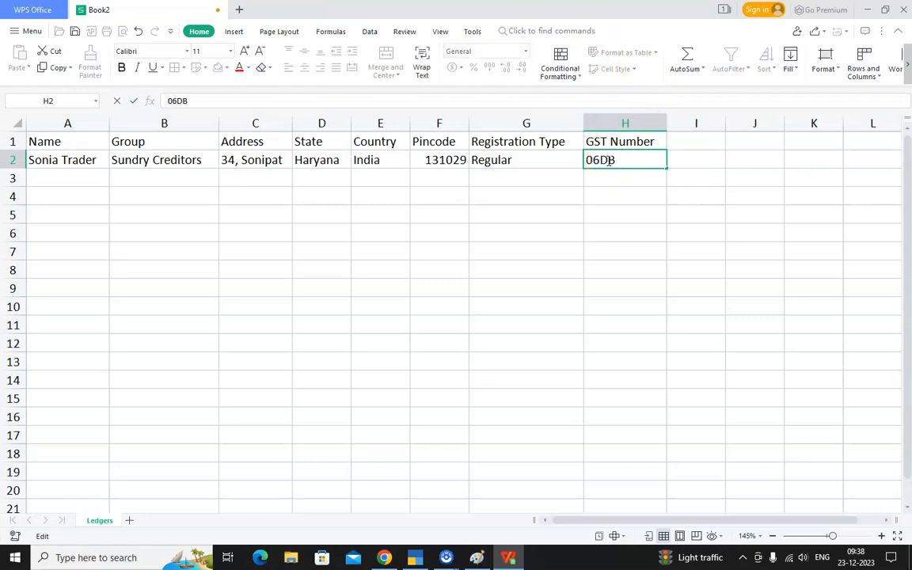
pyautogui.press('BackSpace')
pyautogui.write('BDJPK8923')
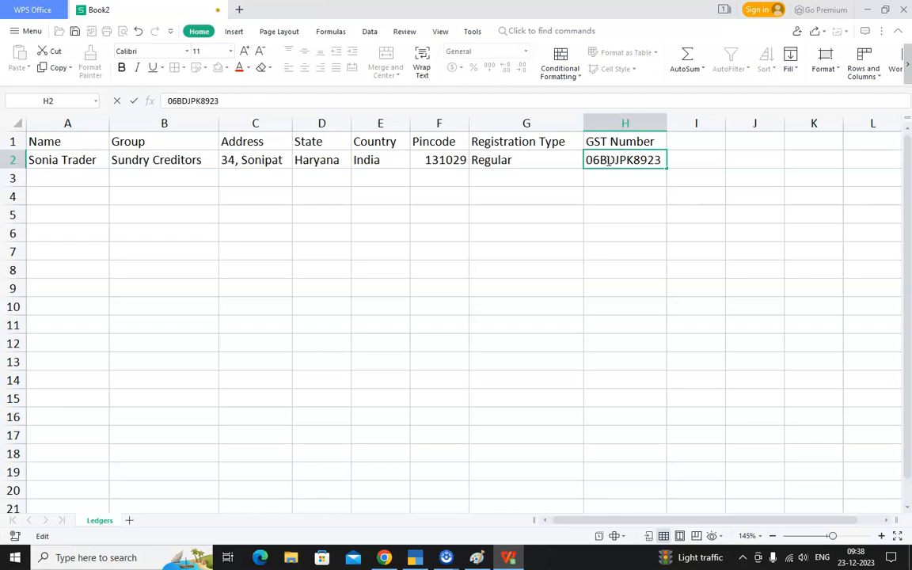
pyautogui.write('R1ZM')
pyautogui.press('Return')
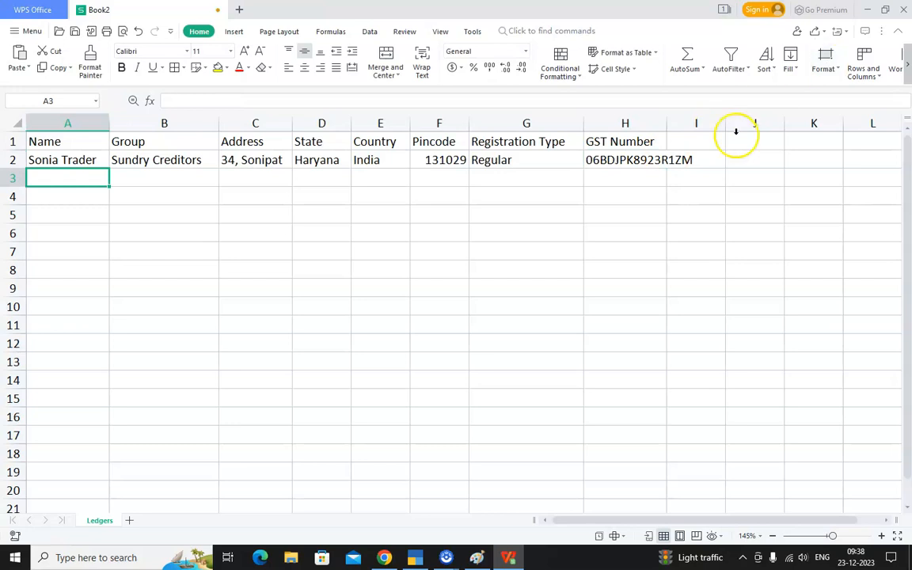
pyautogui.doubleClick(668, 123)
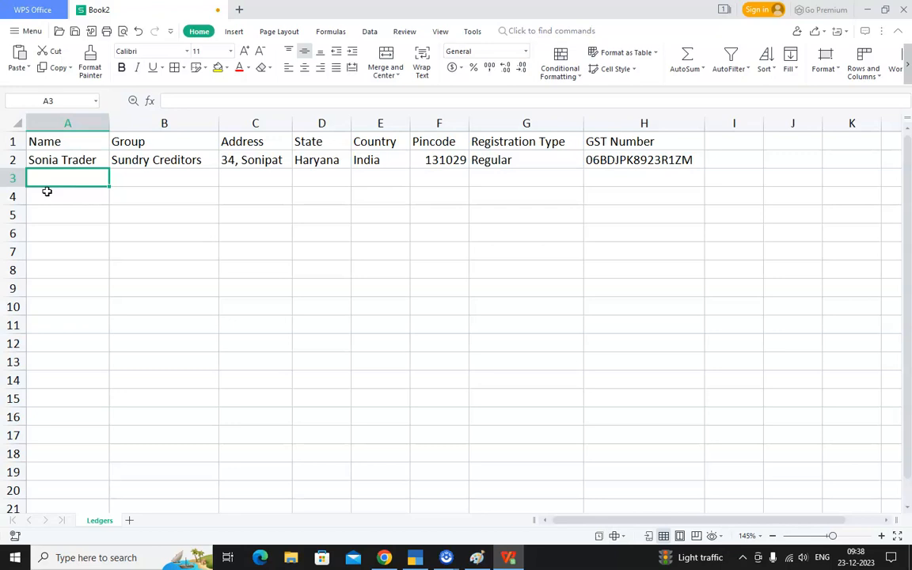
# Step: Enter the second ledger's name, JK Enterprises, in A3
pyautogui.write('a')
pyautogui.press('BackSpace')
pyautogui.write('j')
pyautogui.press('BackSpace')
pyautogui.write('JK')
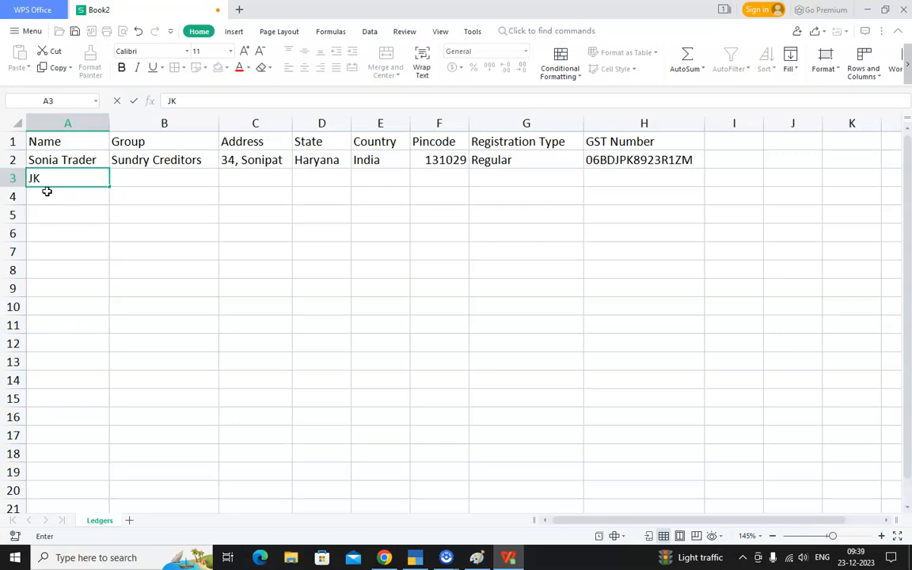
pyautogui.write(' Enterprises')
pyautogui.press('Tab')
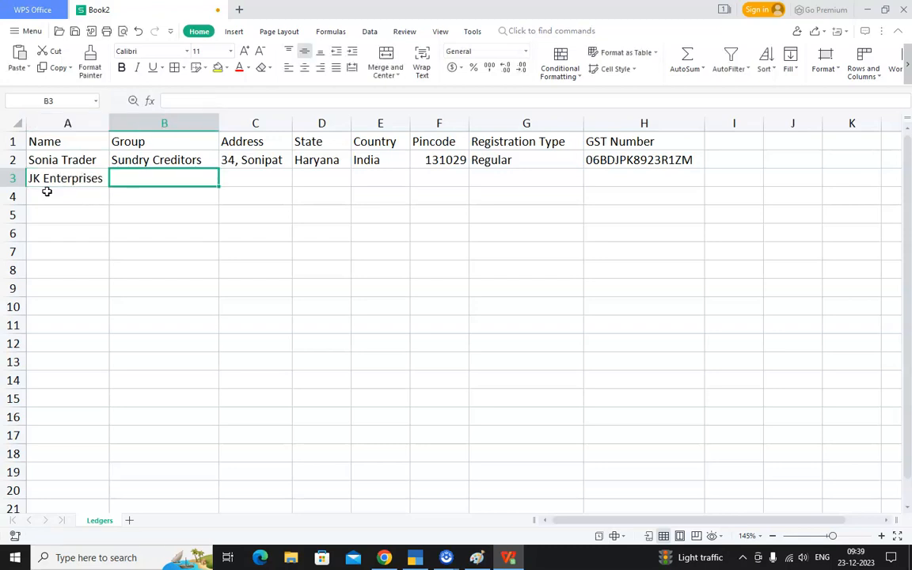
# Step: Enter the group Sundry Debtors in B3, replacing the autocomplete suggestion
pyautogui.write('Sundry Creditors')
pyautogui.press('End')
pyautogui.press('BackSpace')
pyautogui.write('Sundry ')
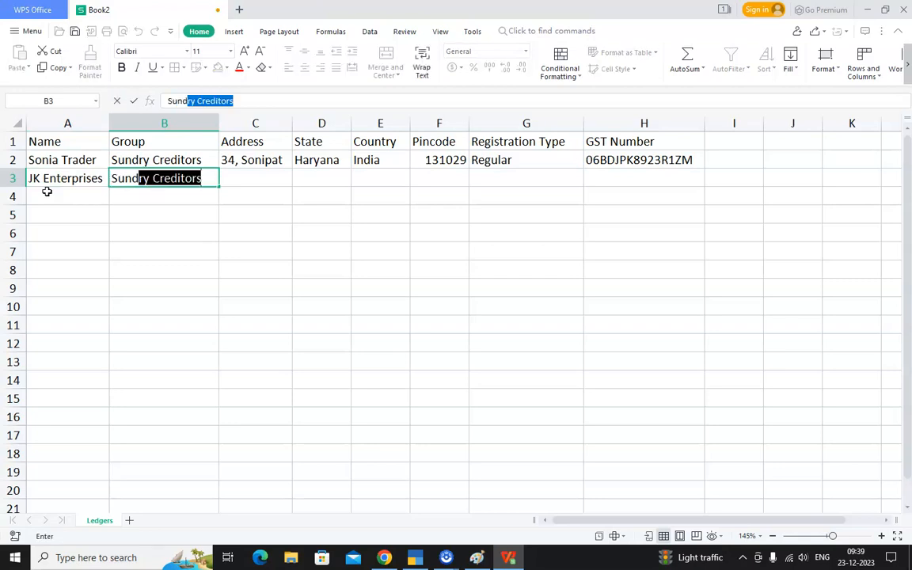
pyautogui.write('Debtors')
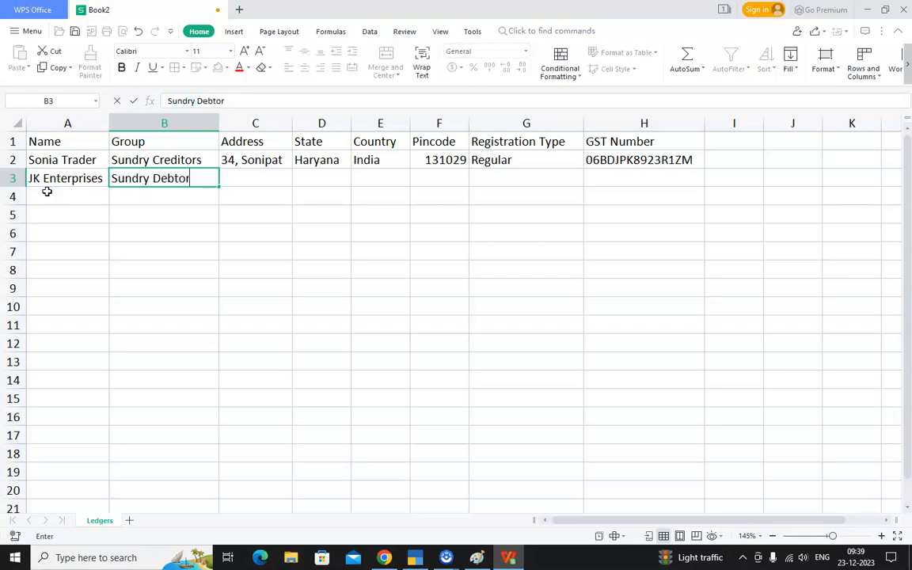
pyautogui.hotkey('ctrl', 'Right')
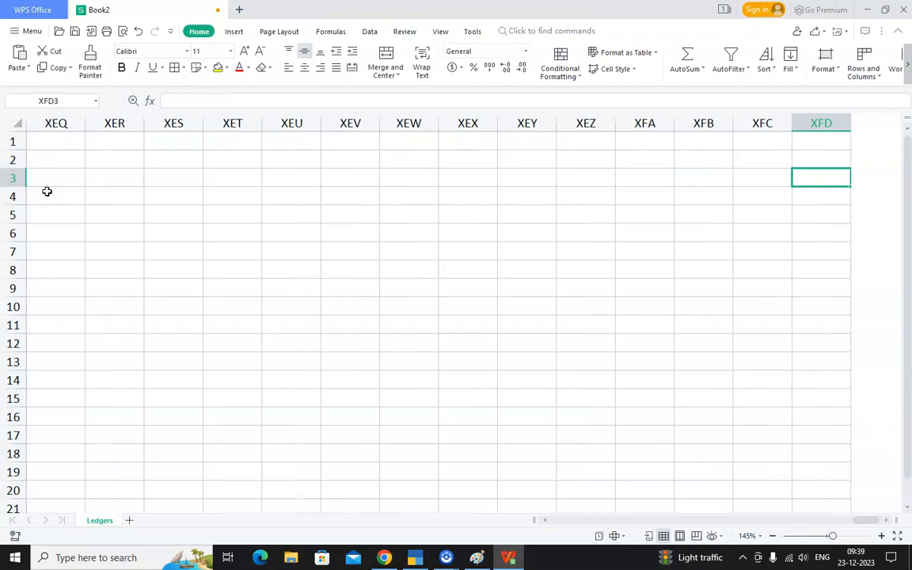
pyautogui.press('Home')
pyautogui.press('Right')
pyautogui.press('Right')
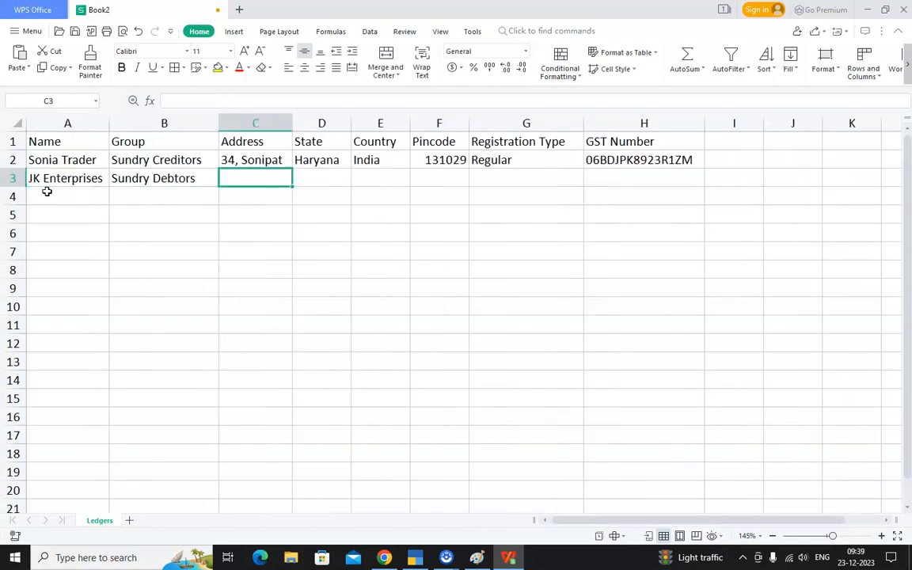
# Step: Enter the second ledger's postal address in C3
pyautogui.write('56, ')
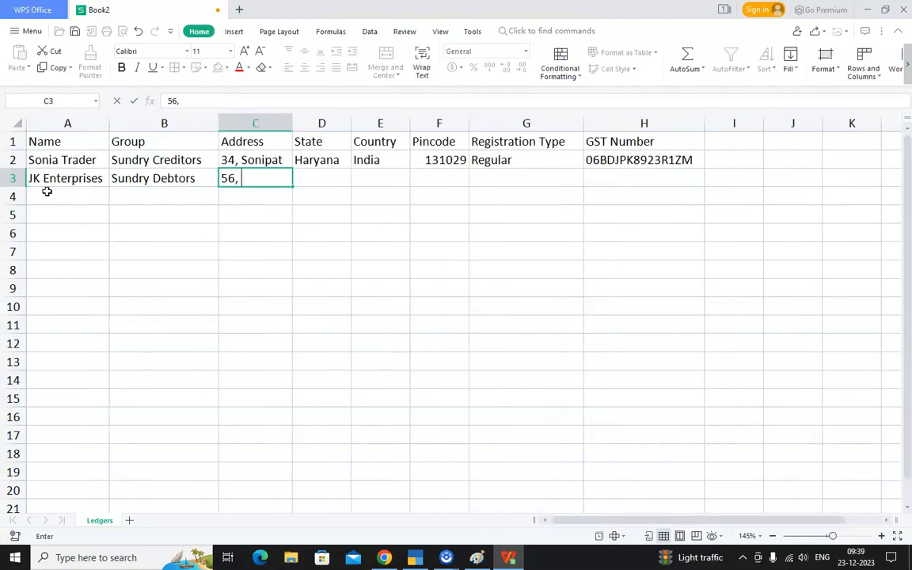
pyautogui.write('rohi')
pyautogui.press('BackSpace')
pyautogui.press('BackSpace')
pyautogui.press('BackSpace')
pyautogui.press('BackSpace')
pyautogui.write('Rohini ')
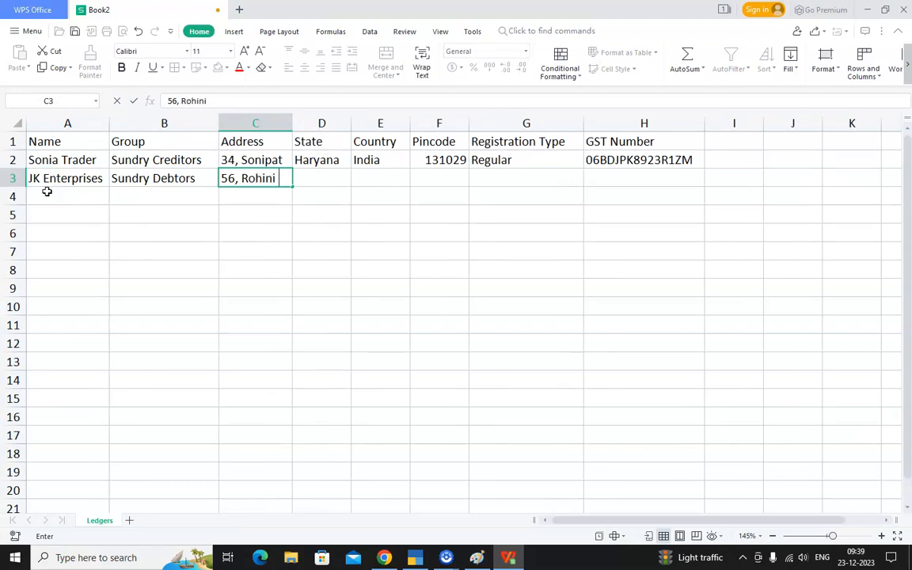
pyautogui.write('Sec 7')
pyautogui.press('Tab')
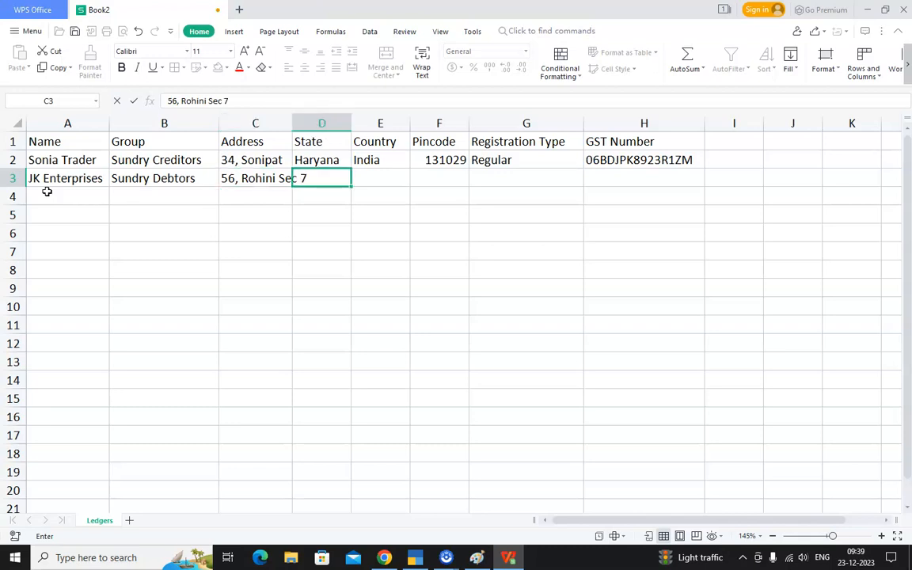
# Step: Enter the state Delhi in D3, correcting the misspelled entry
pyautogui.write('Dlhi')
pyautogui.press('Tab')
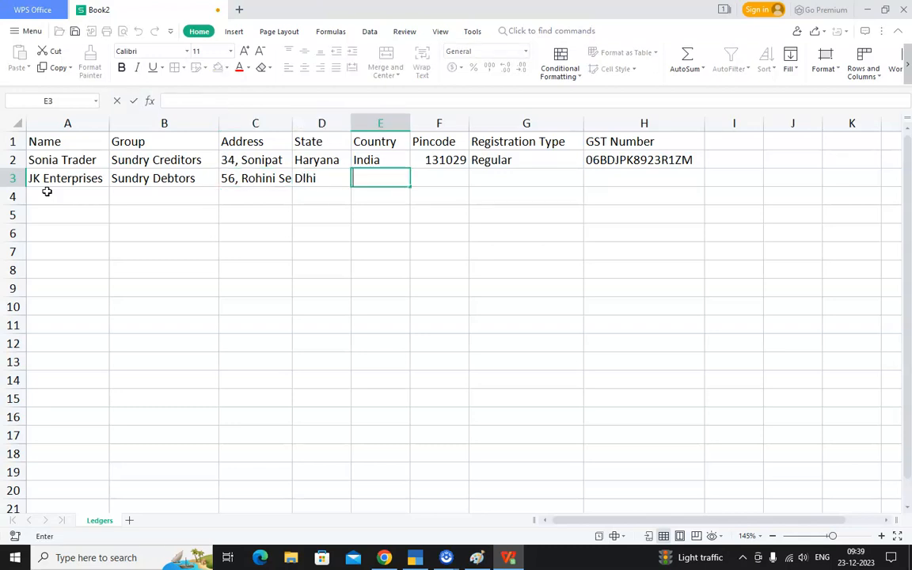
pyautogui.hotkey('shift', 'Tab')
pyautogui.write('Delhi')
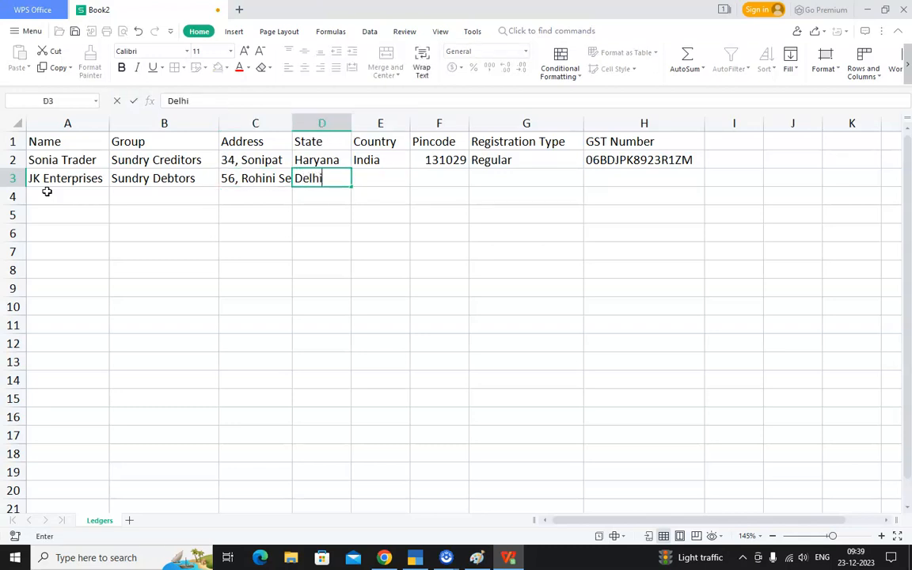
pyautogui.press('Tab')
# Step: Enter the country India in E3
pyautogui.write('Idn')
pyautogui.press('BackSpace')
pyautogui.write('ni')
pyautogui.hotkey('shift', 'Home')
pyautogui.write('Ini')
pyautogui.press('BackSpace')
pyautogui.write('d')
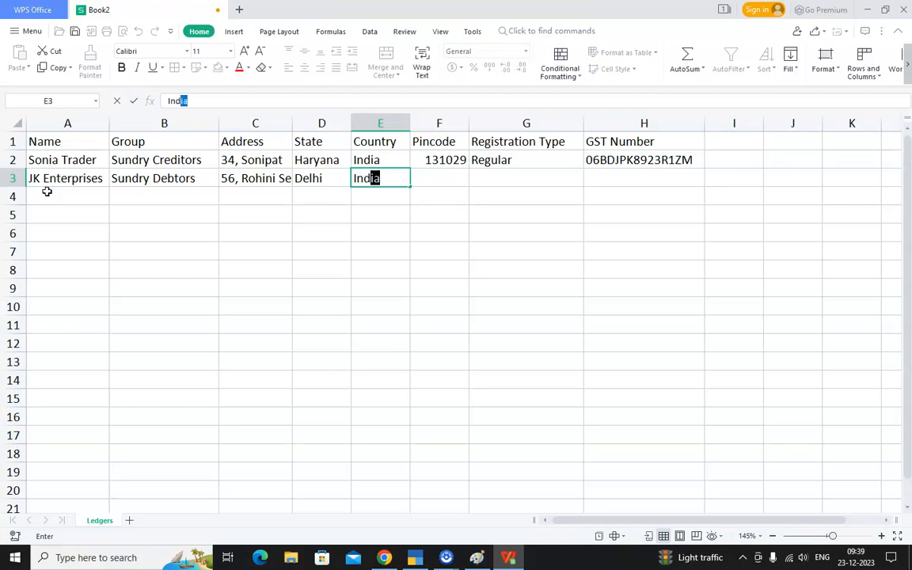
pyautogui.press('Tab')
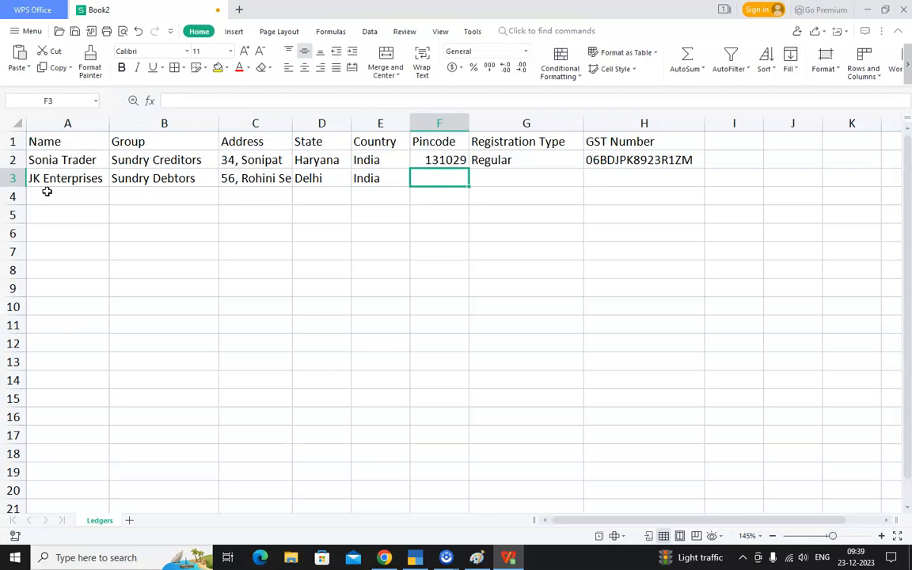
# Step: Enter the second ledger's postal code in F3
pyautogui.write('100')
pyautogui.press('BackSpace')
pyautogui.press('BackSpace')
pyautogui.write('10085')
pyautogui.press('Tab')
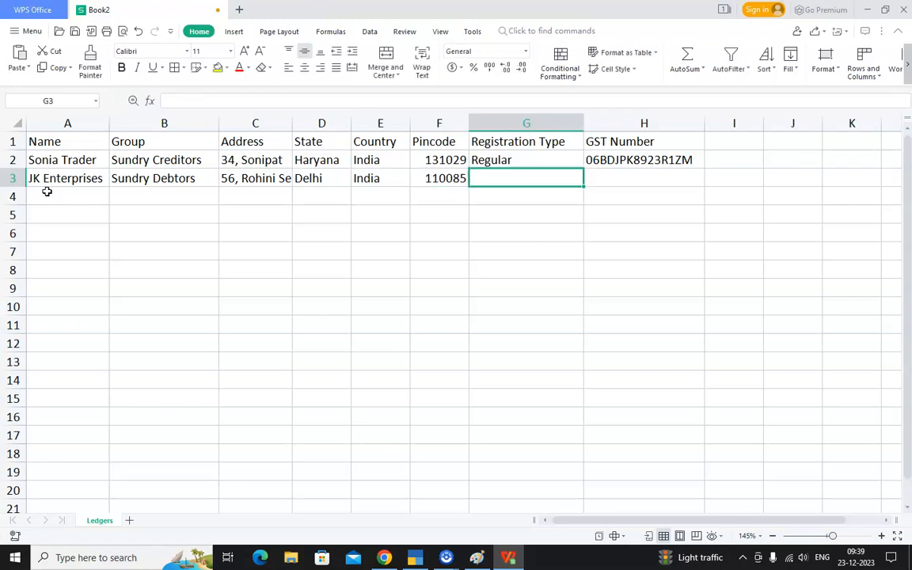
# Step: Enter the registration type Regular in G3 and the second ledger's GST number in H3
pyautogui.write('re')
pyautogui.press('BackSpace')
pyautogui.press('BackSpace')
pyautogui.write('Re')
pyautogui.press('Down')
pyautogui.press('Down')
pyautogui.press('Tab')
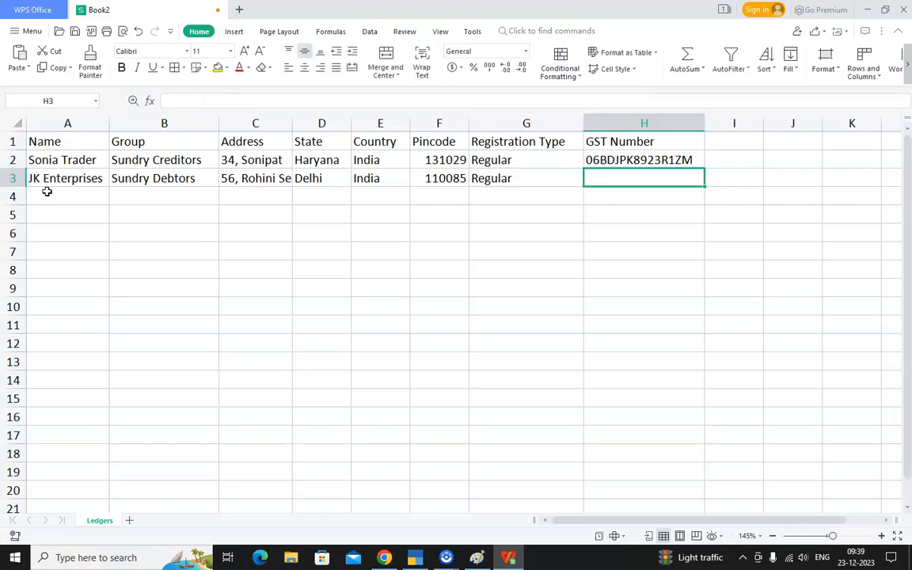
pyautogui.write('07BDJPK8925R3Z')
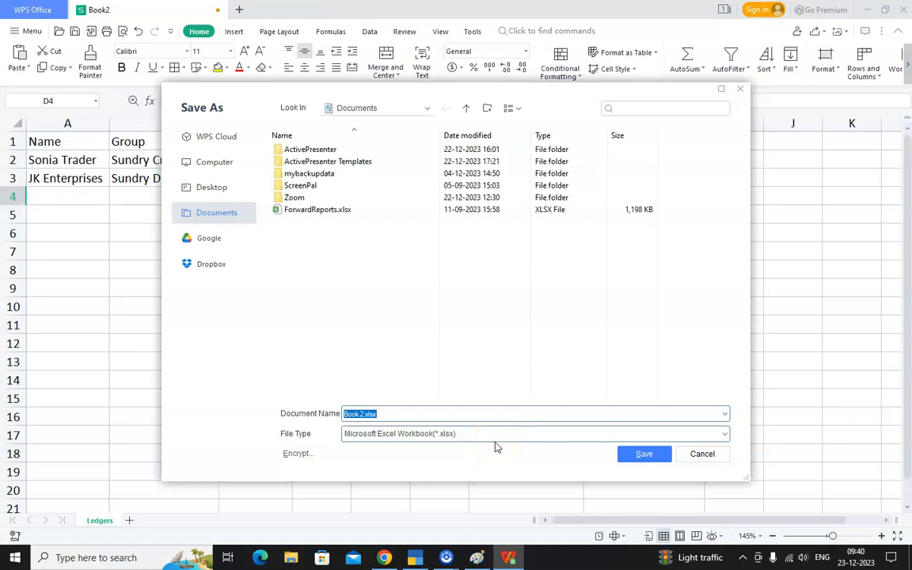
# Step: Save the workbook in the Documents folder as USERDEFINEDLEDGERS.xlsx
pyautogui.write('uSER')
pyautogui.press('BackSpace')
pyautogui.press('BackSpace')
pyautogui.press('BackSpace')
pyautogui.press('BackSpace')
pyautogui.write('USERDEFINEDLEDGERS.')
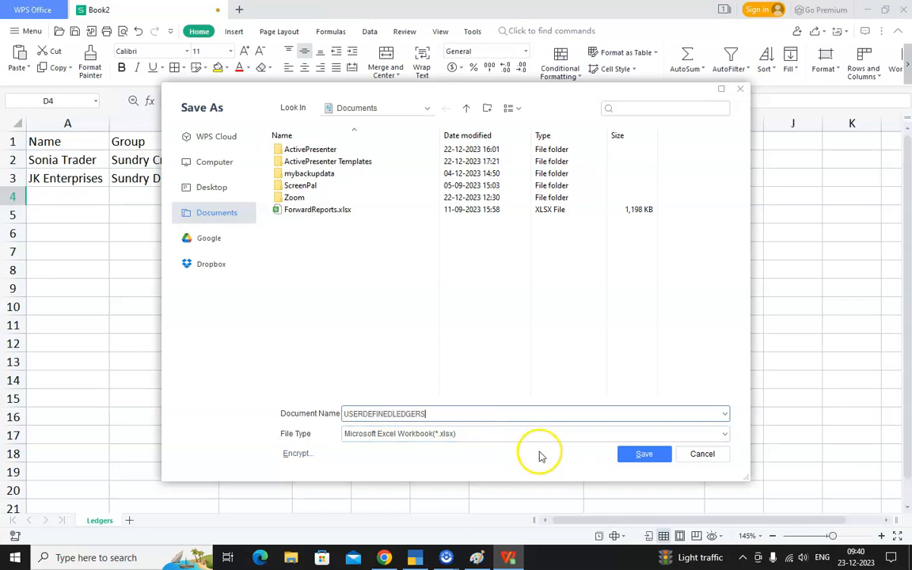
pyautogui.write('xlsx')
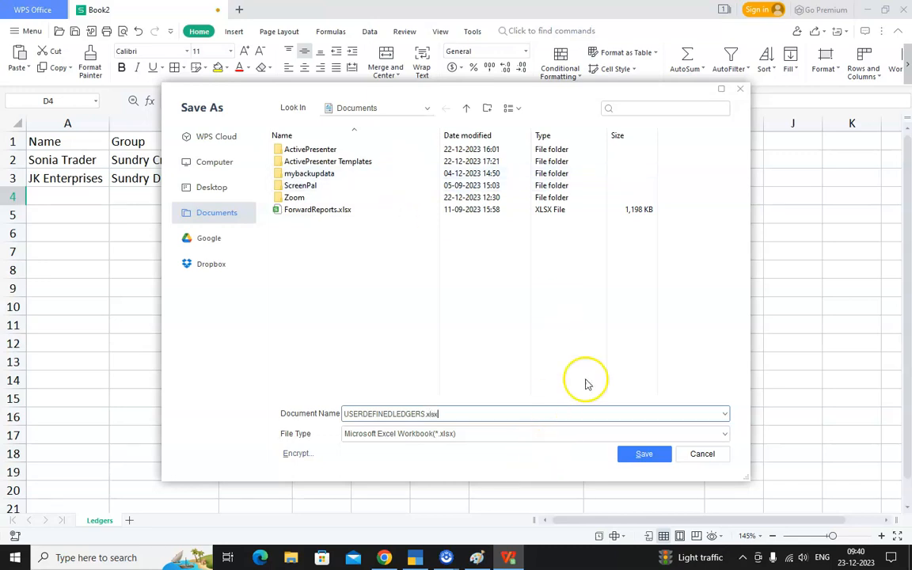
pyautogui.click(643, 456)
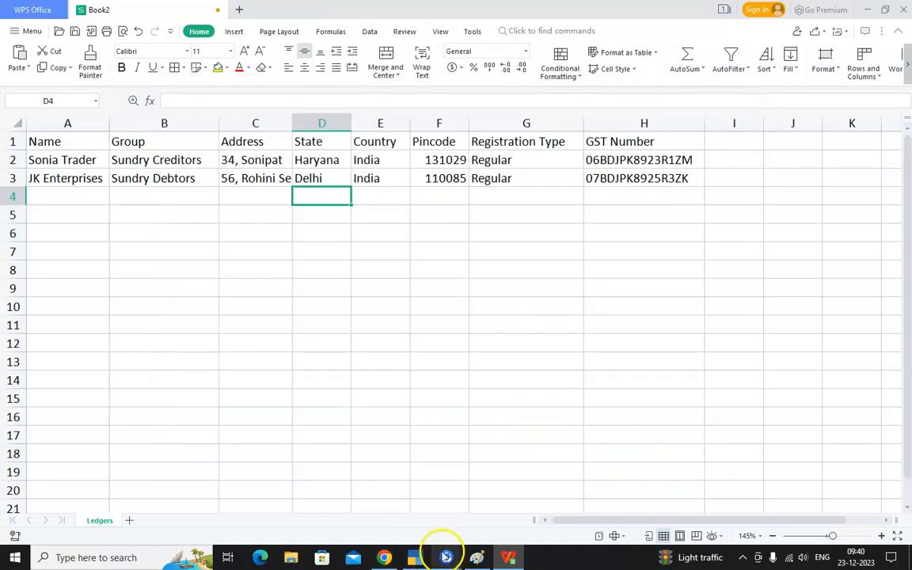
# Step: Switch to TallyPrime and start importing masters with the Excel (Spreadsheet) file format
pyautogui.click(420, 559)
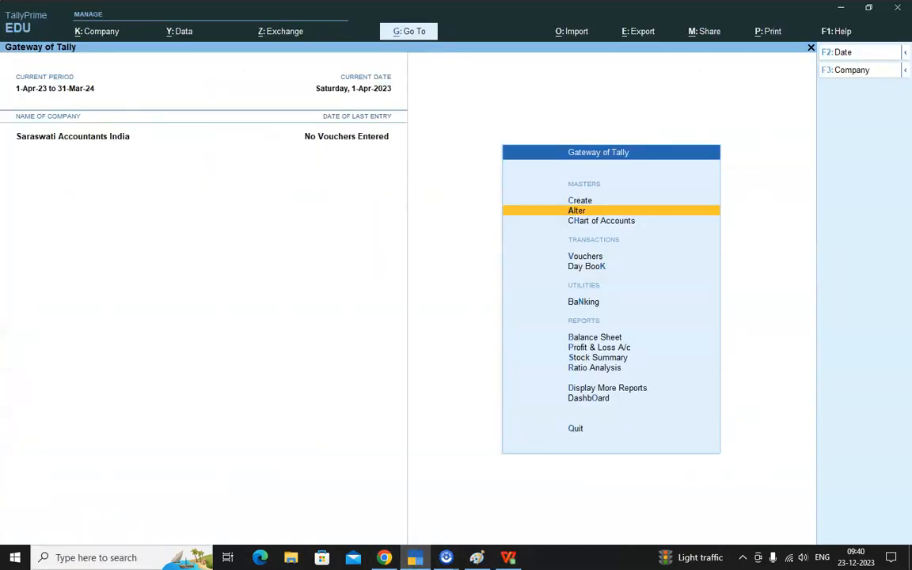
pyautogui.click(226, 466)
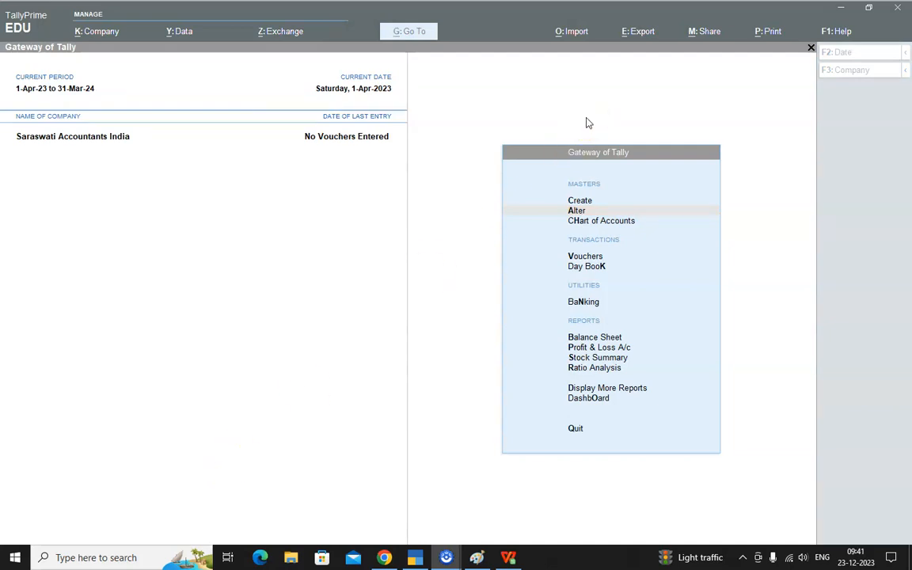
pyautogui.click(539, 144)
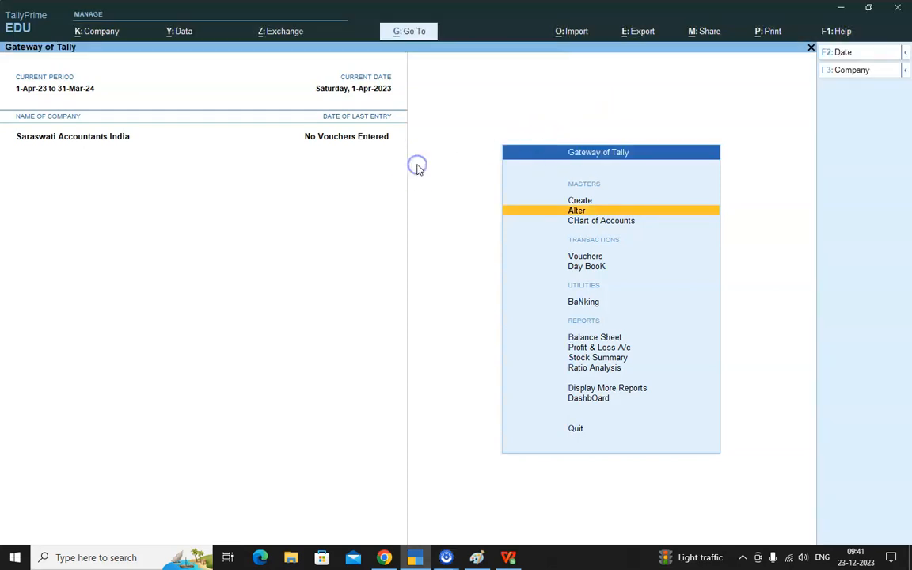
pyautogui.hotkey('alt', 'o')
pyautogui.press('Return')
pyautogui.press('Return')
pyautogui.press('Return')
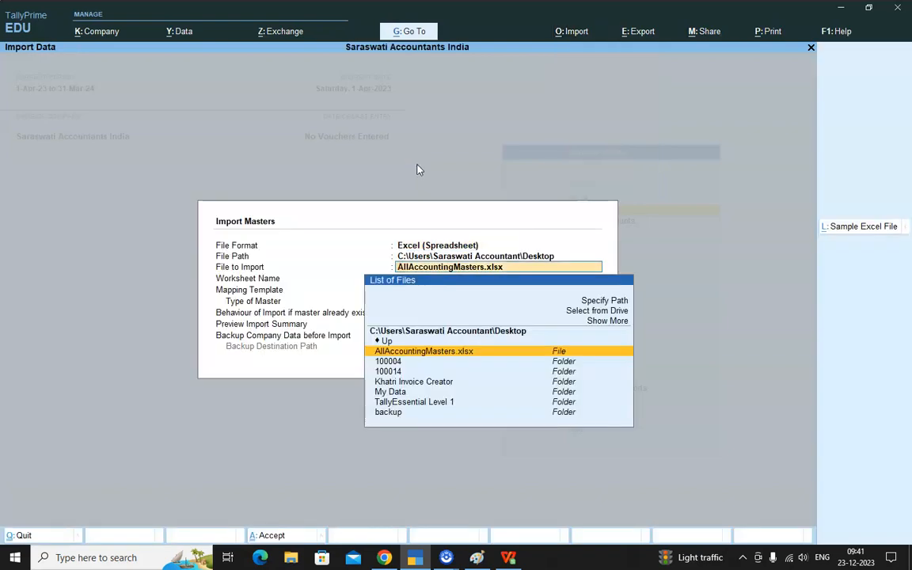
# Step: Choose USERDEFINEDLEDGERS.xlsx from the Documents folder as the file to import, using the Ledgers worksheet
pyautogui.press('Up')
pyautogui.press('Up')
pyautogui.press('Up')
pyautogui.press('Up')
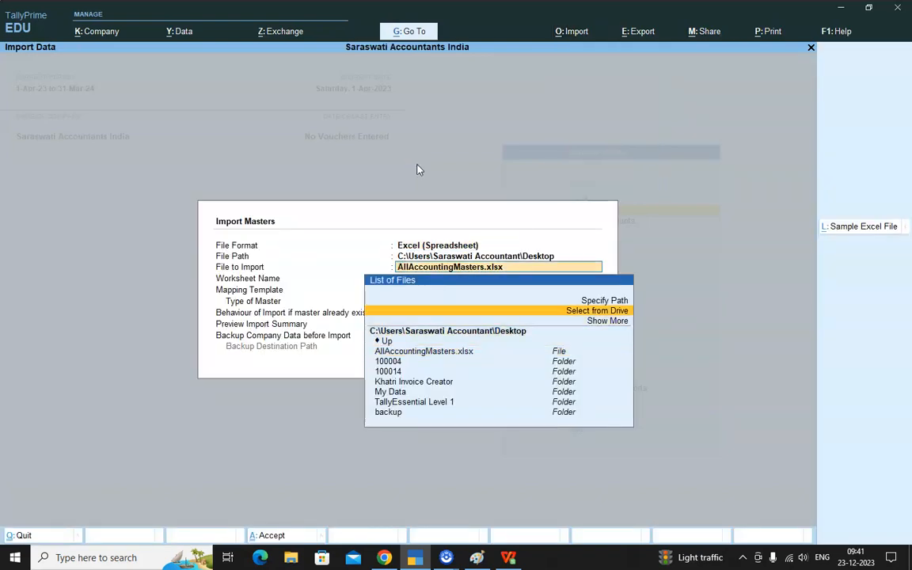
pyautogui.press('Return')
pyautogui.press('Down')
pyautogui.press('Down')
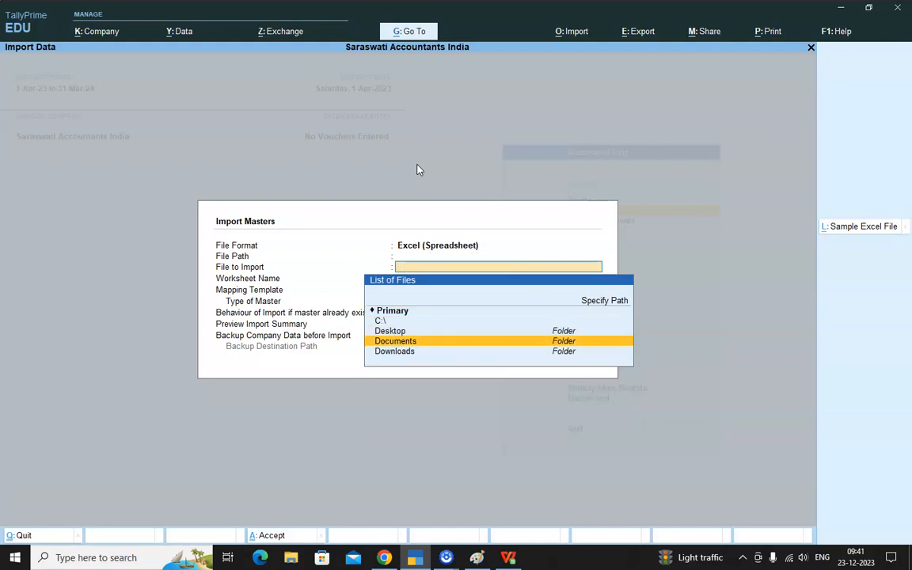
pyautogui.press('Return')
pyautogui.press('Down')
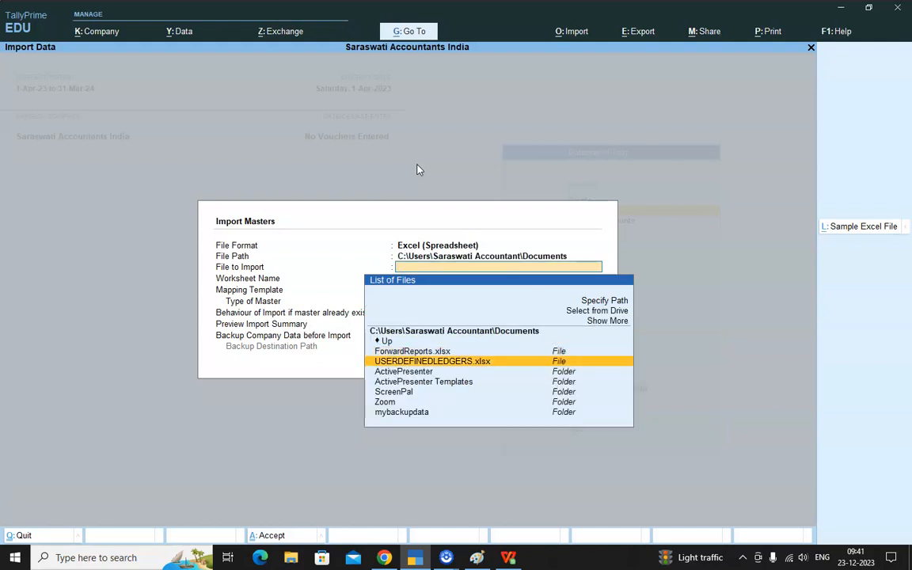
pyautogui.press('Return')
pyautogui.press('Return')
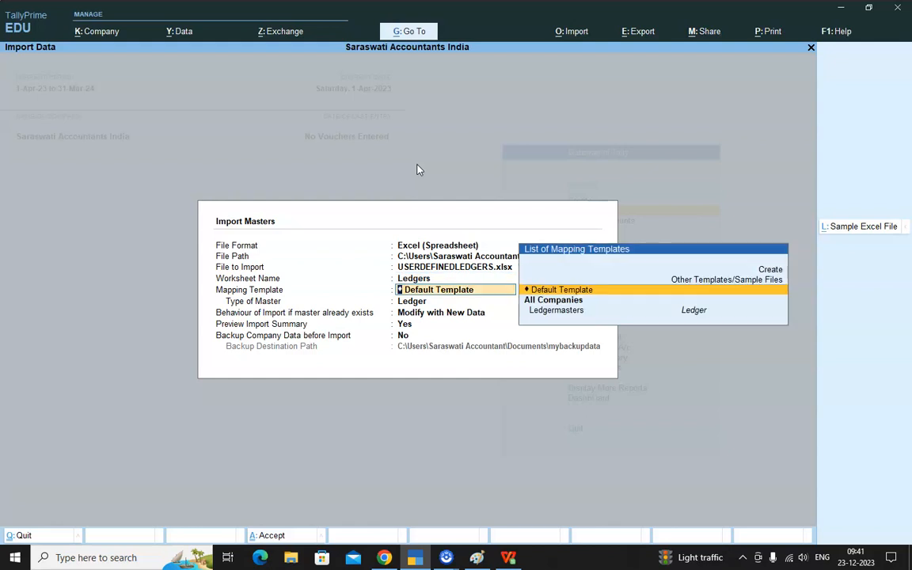
# Step: Create a mapping template named Ledger for the Ledger master type, keeping the default header and data range settings
pyautogui.press('Up')
pyautogui.press('Up')
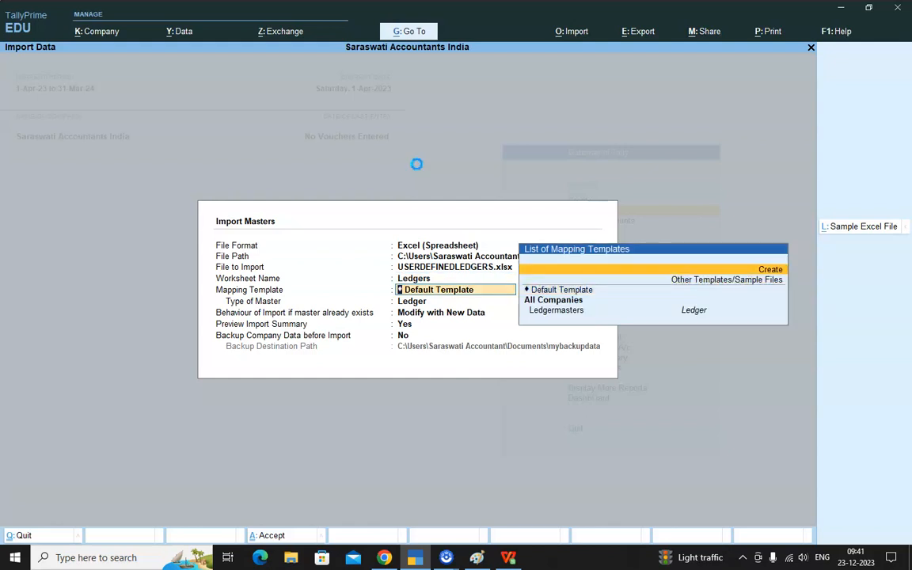
pyautogui.press('Return')
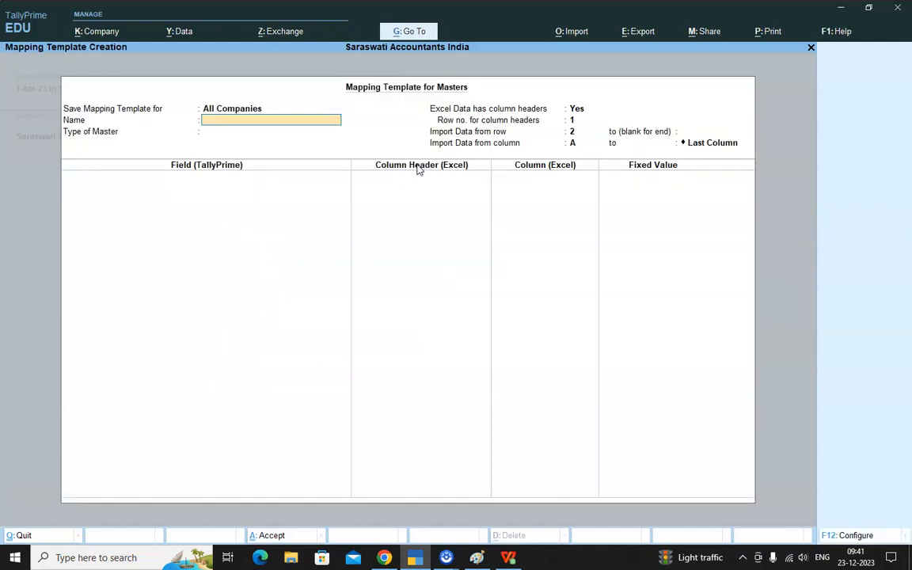
pyautogui.write('Ledger')
pyautogui.press('Return')
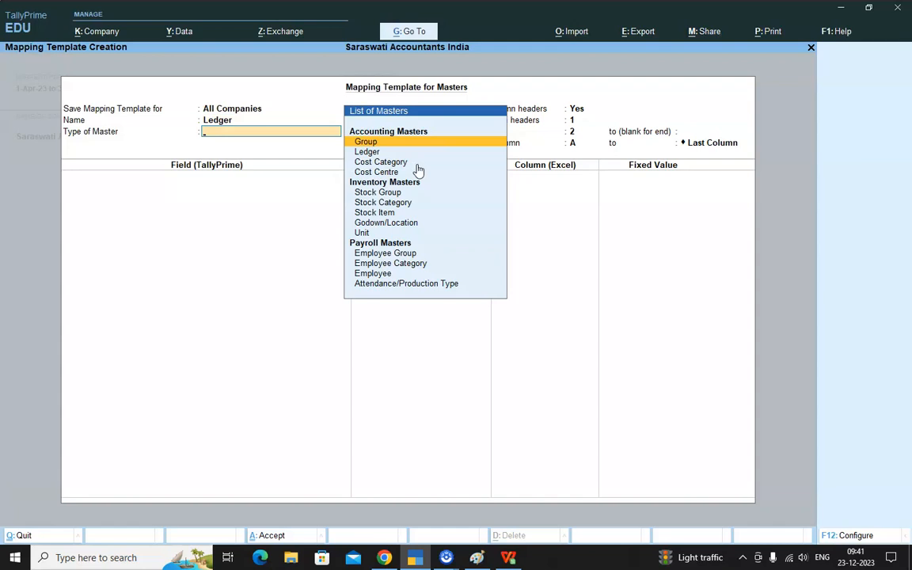
pyautogui.press('Down')
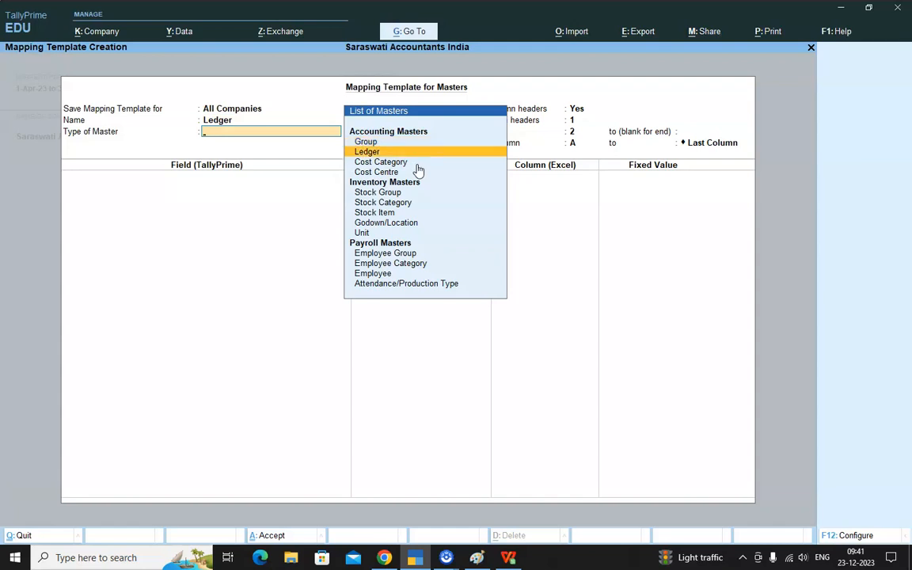
pyautogui.press('Return')
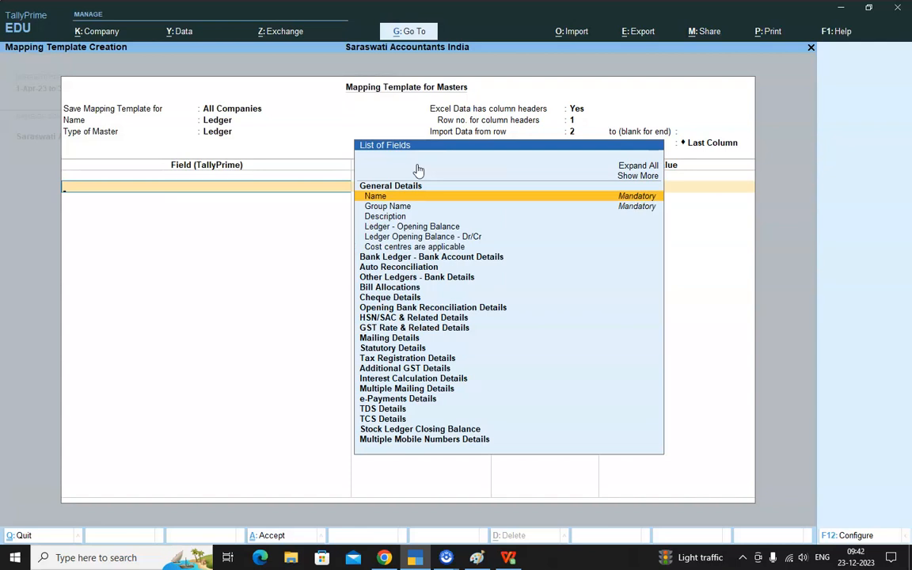
# Step: Map the Name field to the Name column header and the Group Name field to the Group column header
pyautogui.press('Return')
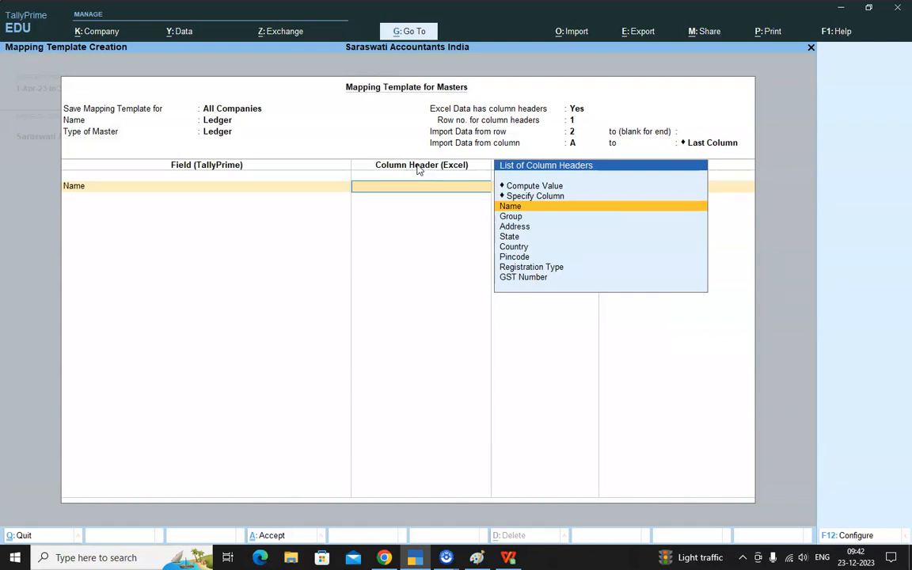
pyautogui.press('Return')
pyautogui.write('gr')
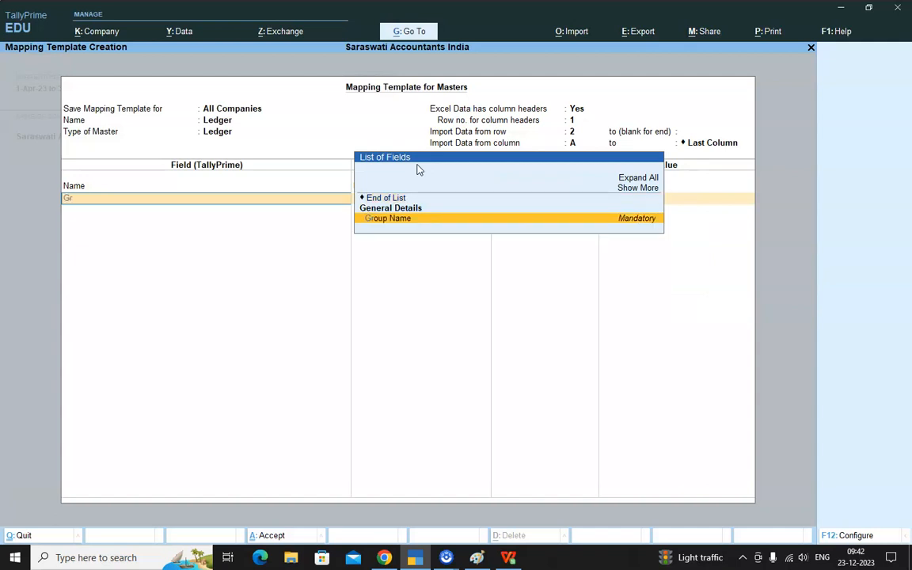
pyautogui.press('Return')
pyautogui.press('Down')
pyautogui.press('Return')
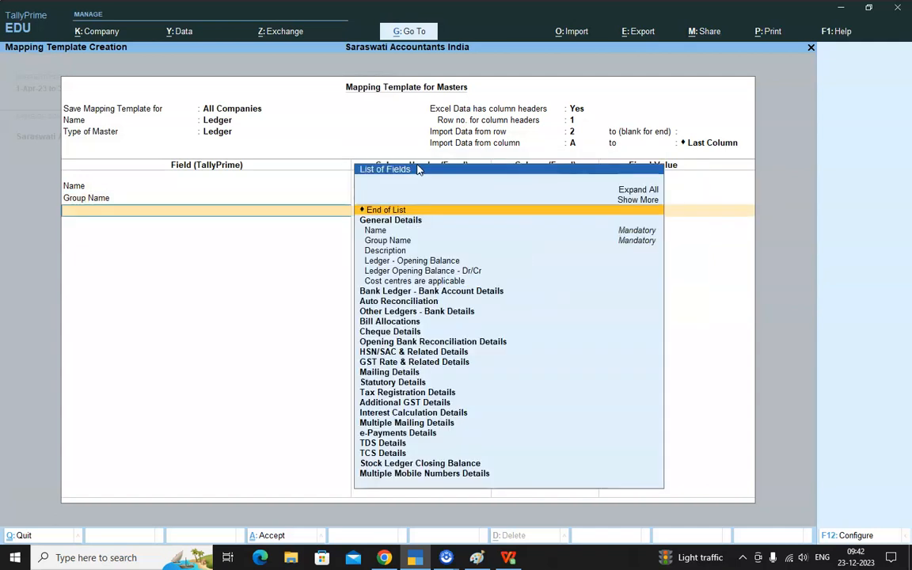
# Step: Map the Address field to the Address column header and the State field to the State column header
pyautogui.write('Ad')
pyautogui.press('Down')
pyautogui.press('Return')
pyautogui.write('Ad')
pyautogui.press('Return')
pyautogui.write('Sta')
pyautogui.press('Down')
pyautogui.press('Return')
pyautogui.press('Return')
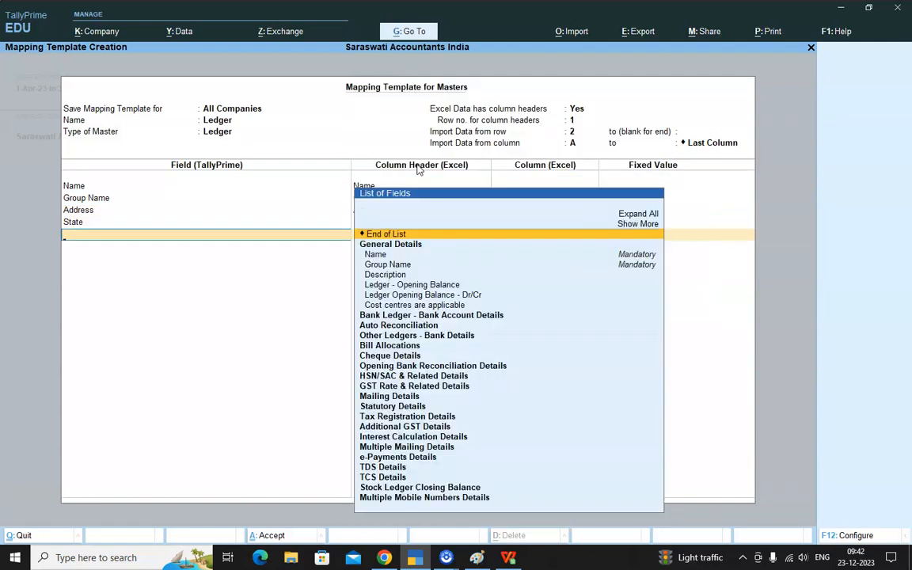
# Step: Map the Country field to the Country column header and the Pincode field to the Pincode column header
pyautogui.write('Coun')
pyautogui.press('Return')
pyautogui.write('c')
pyautogui.press('Return')
pyautogui.write('Pin')
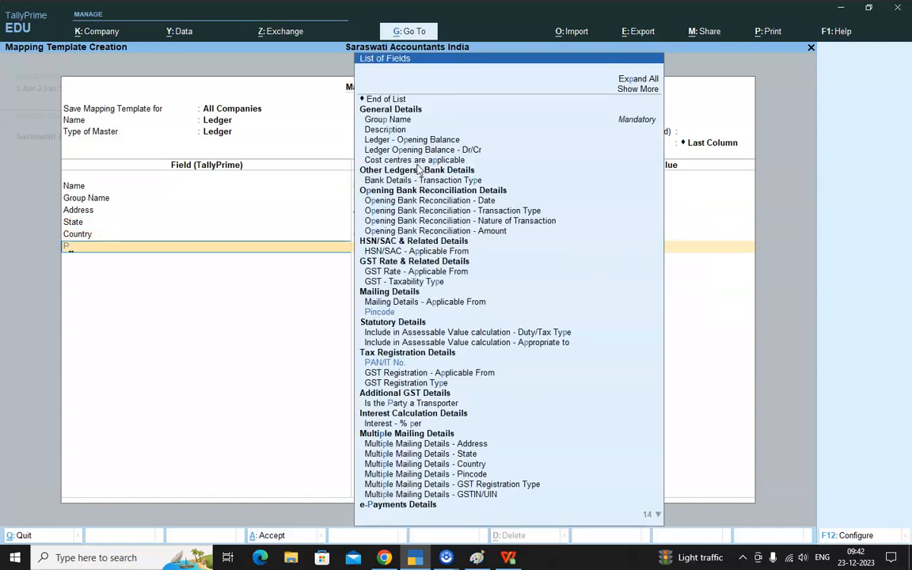
pyautogui.press('Return')
pyautogui.write('pi')
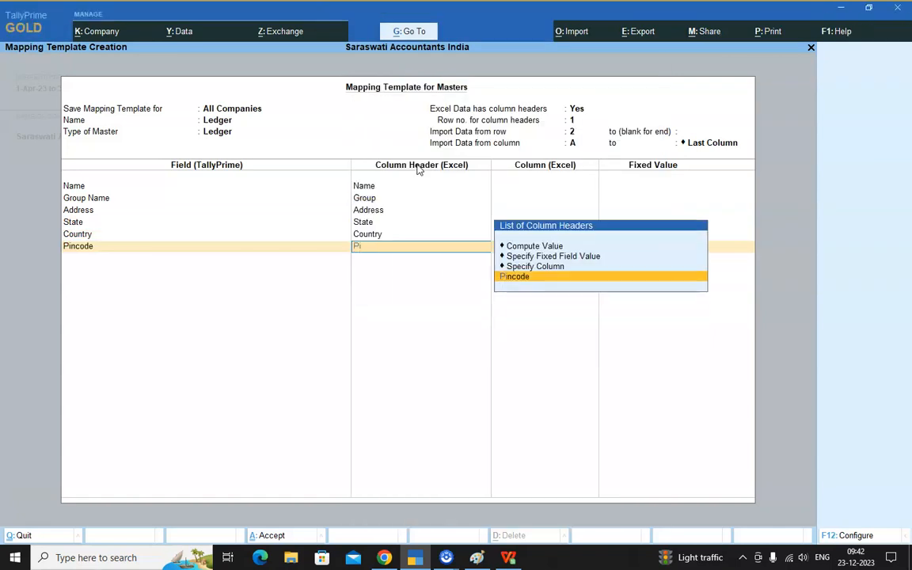
pyautogui.press('Return')
# Step: Map the GST Registration Type field to the Registration Type column header
pyautogui.write('Gstr')
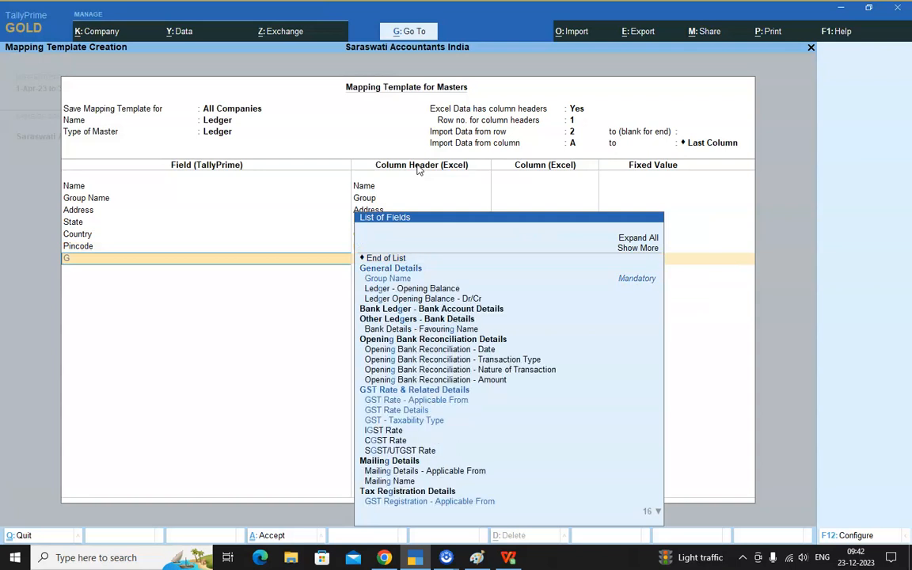
pyautogui.press('Down')
pyautogui.press('Down')
pyautogui.press('Down')
pyautogui.press('Down')
pyautogui.press('Down')
pyautogui.press('Down')
pyautogui.press('Down')
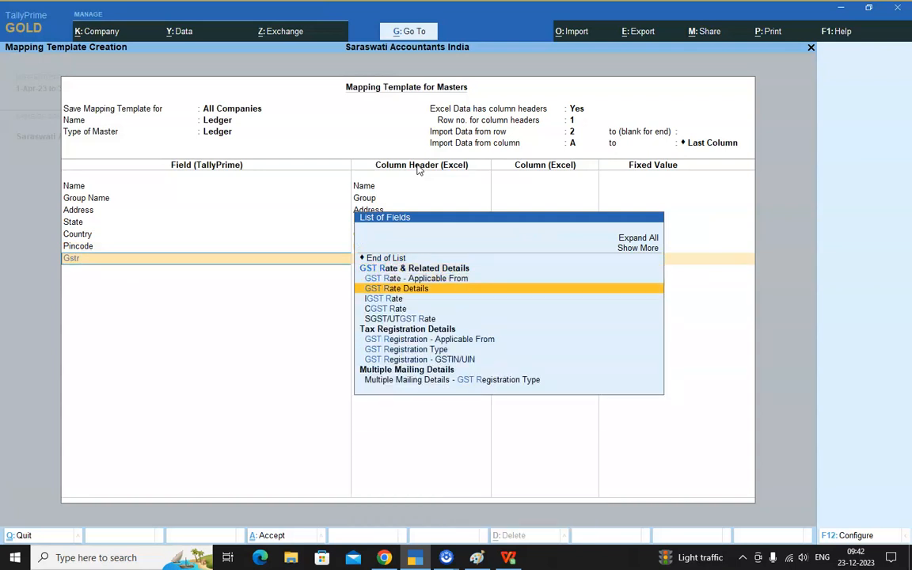
pyautogui.press('Return')
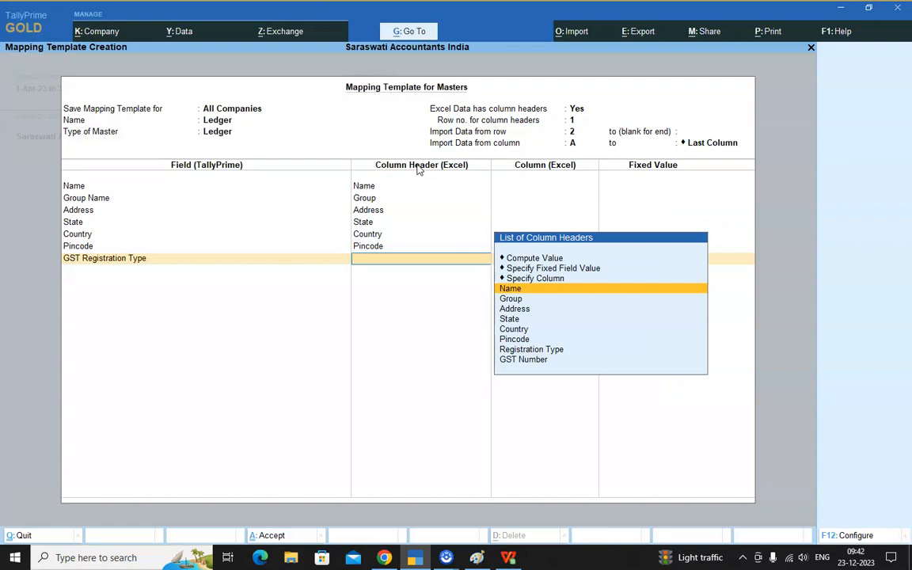
pyautogui.press('Down')
pyautogui.press('Down')
pyautogui.press('Down')
pyautogui.press('Down')
pyautogui.press('Down')
pyautogui.press('Down')
pyautogui.press('Return')
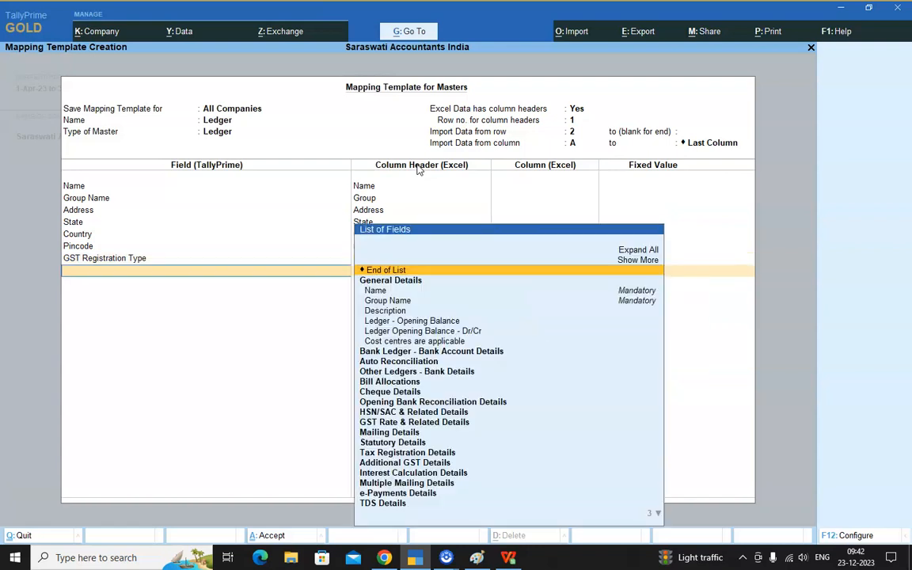
# Step: Map the GST Registration - GSTIN/UIN field to the GST Number column header and save the mapping template
pyautogui.write('Gst')
pyautogui.press('Down')
pyautogui.press('Down')
pyautogui.press('Down')
pyautogui.press('Down')
pyautogui.press('Down')
pyautogui.press('Down')
pyautogui.press('Down')
pyautogui.press('Down')
pyautogui.press('Down')
pyautogui.press('Down')
pyautogui.press('Down')
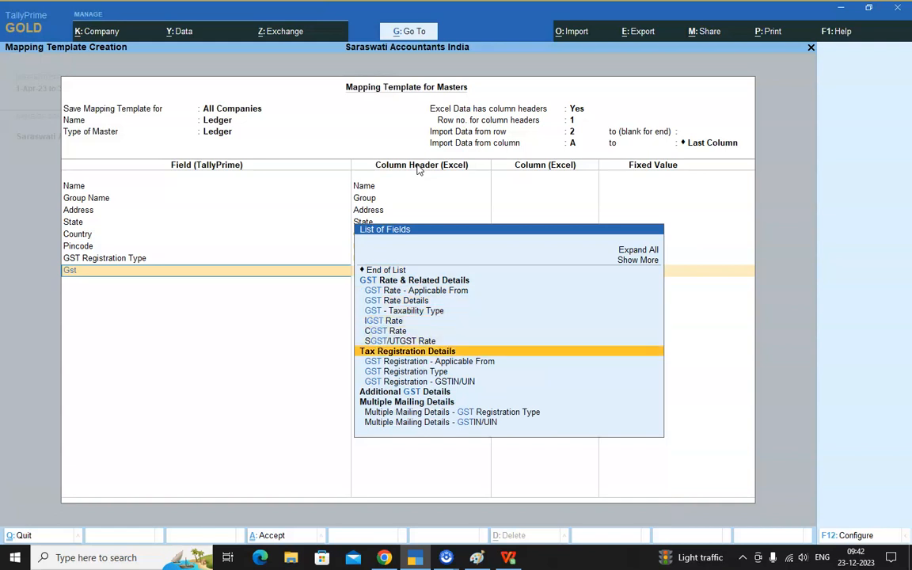
pyautogui.press('Return')
pyautogui.press('Down')
pyautogui.press('Down')
pyautogui.press('Down')
pyautogui.press('Down')
pyautogui.press('Down')
pyautogui.press('Down')
pyautogui.press('Down')
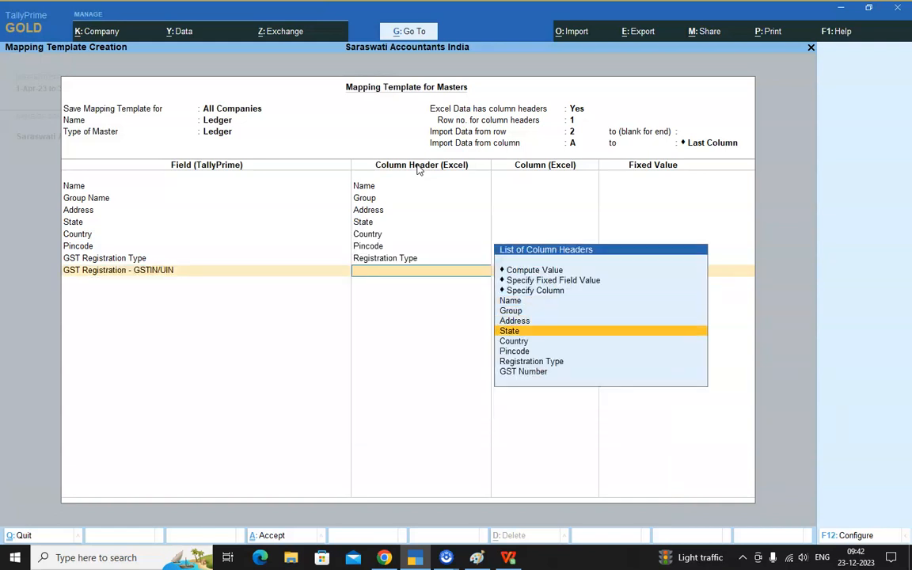
pyautogui.press('Return')
pyautogui.press('ctrl')
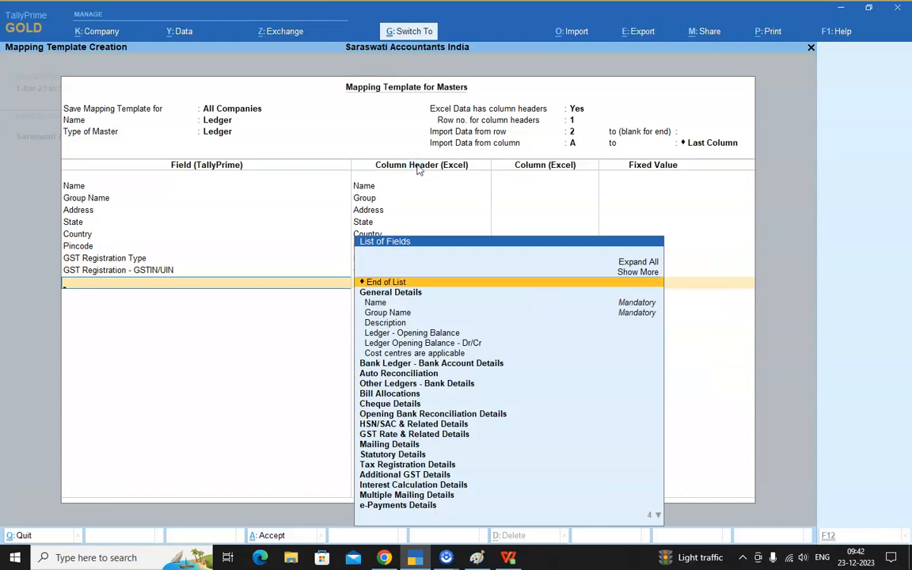
pyautogui.hotkey('ctrl', 'a')
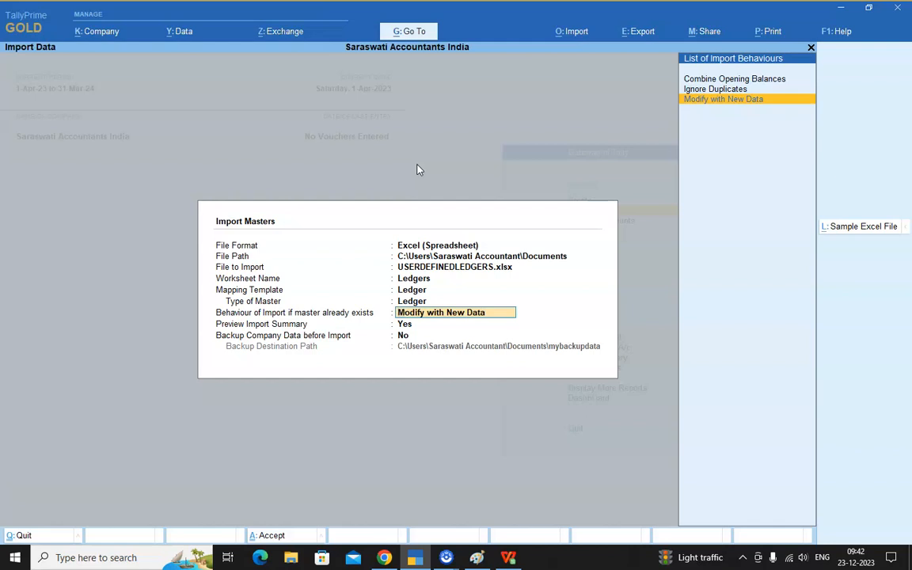
# Step: Import the ledgers with Modify with New Data for existing masters, the import summary preview enabled and no company data backup
pyautogui.press('Return')
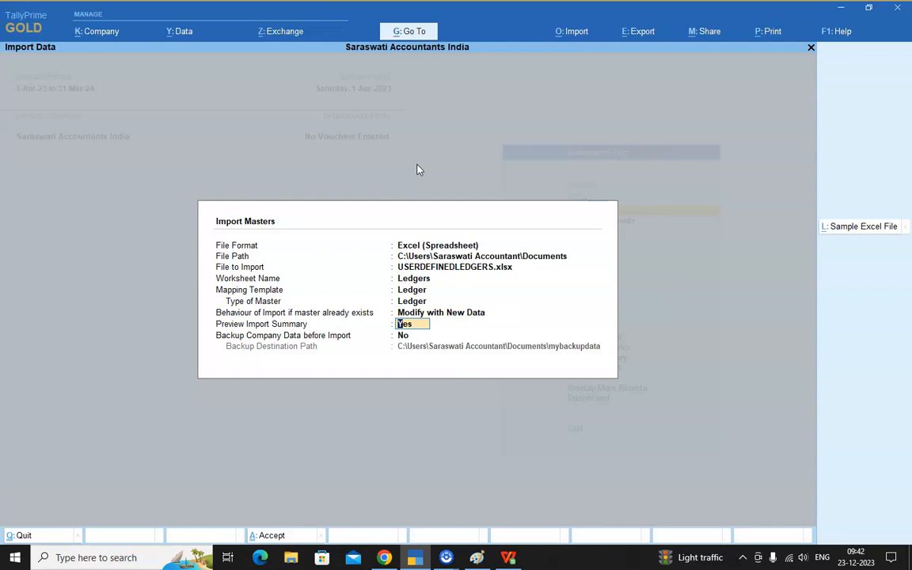
pyautogui.press('Return')
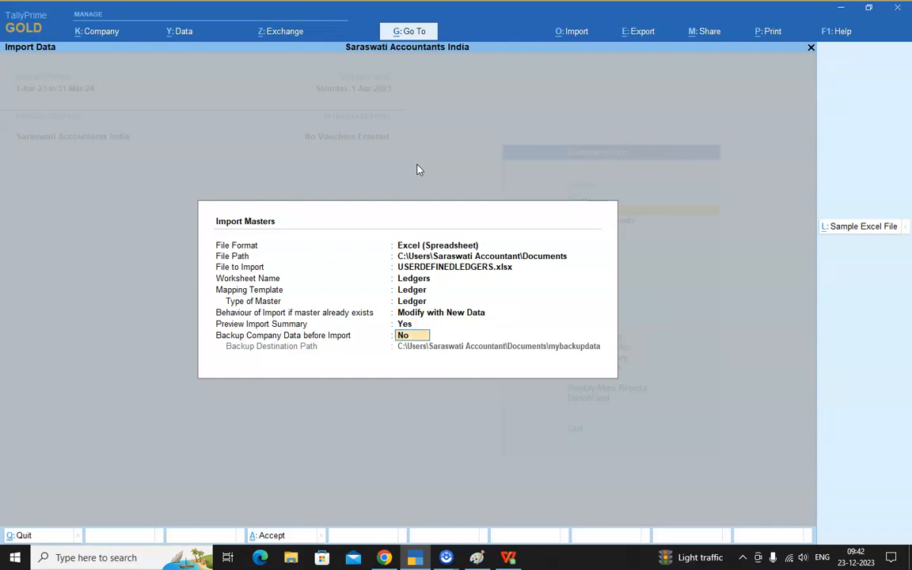
pyautogui.press('Return')
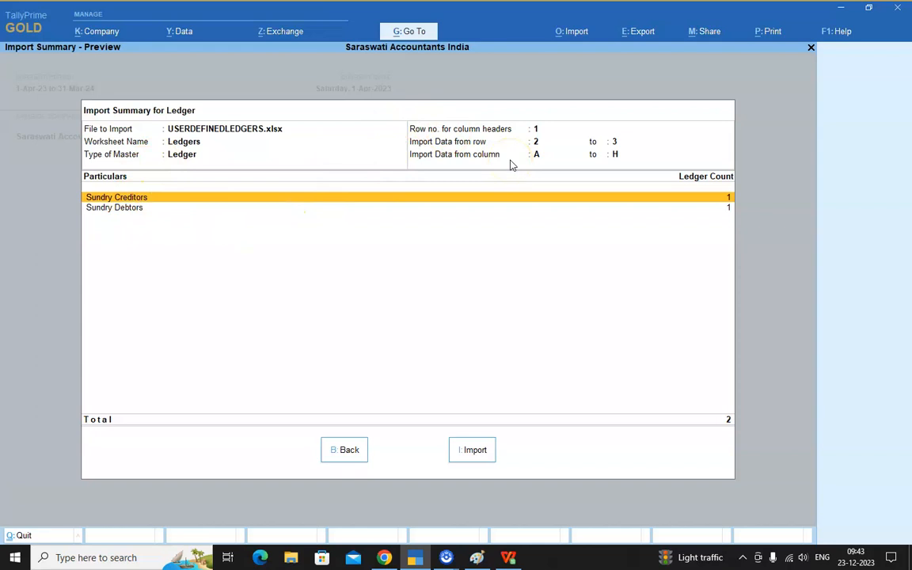
pyautogui.press('i')
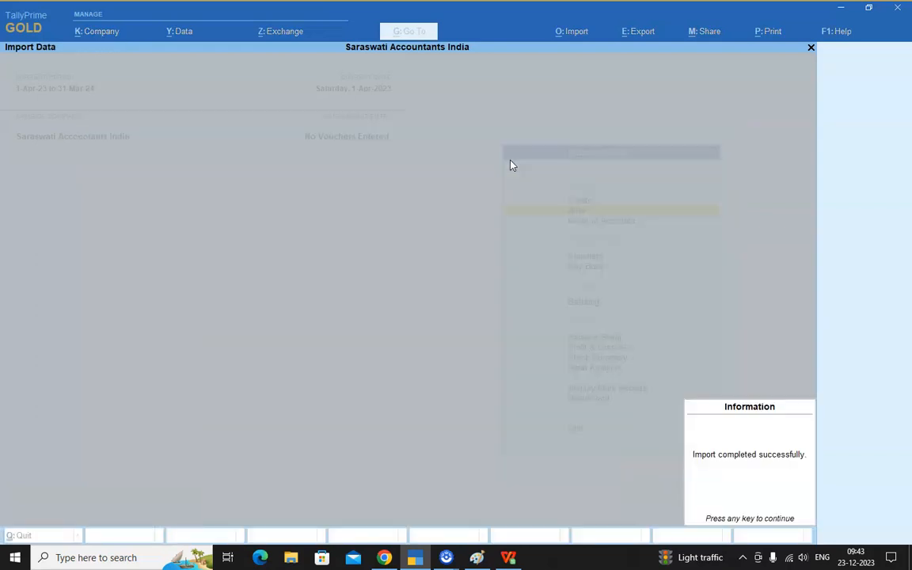
pyautogui.click(809, 520)
pyautogui.press('Return')
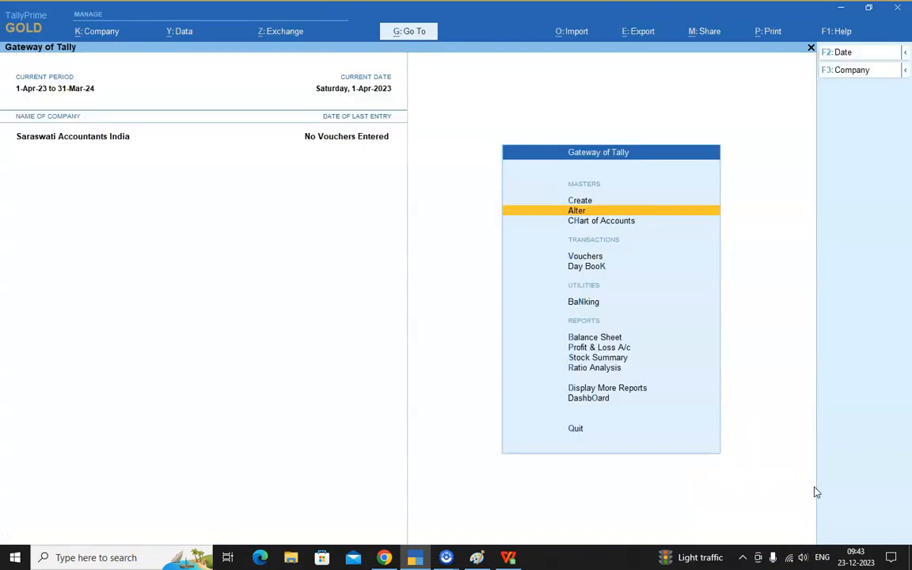
# Step: Open the JK Enterprises ledger for alteration, check its group, mailing and GST details, and leave it without saving
pyautogui.press('Return')
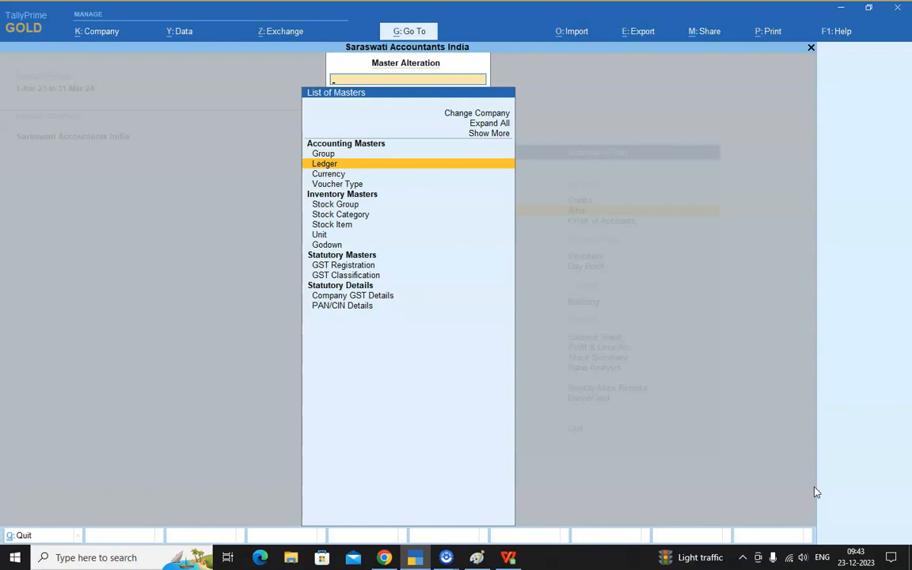
pyautogui.press('Return')
pyautogui.press('Down')
pyautogui.press('Down')
pyautogui.press('Down')
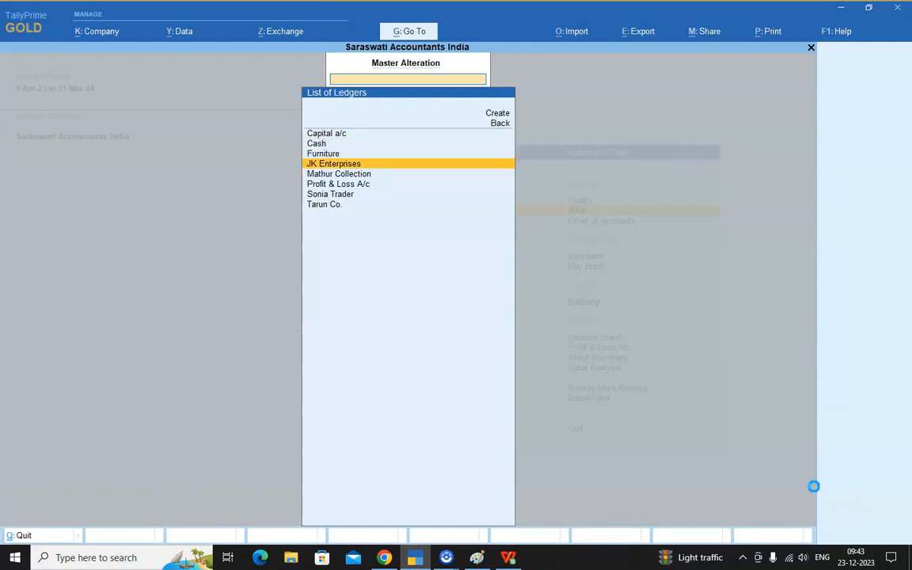
pyautogui.press('Return')
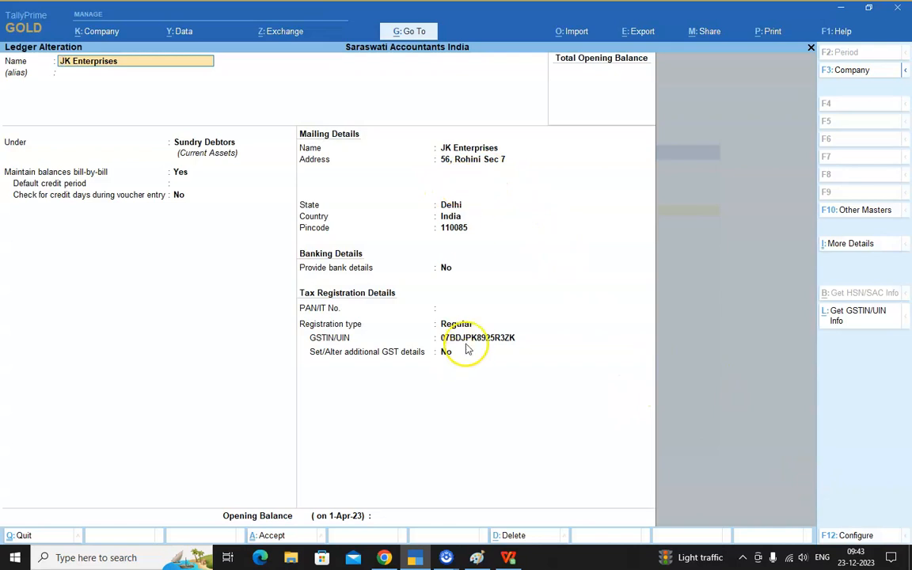
pyautogui.press('BackSpace')
pyautogui.press('Escape')
pyautogui.press('y')
# Step: Open the Sonia Trader ledger, check its group, mailing and GST details, and leave it without saving
pyautogui.press('Down')
pyautogui.press('Down')
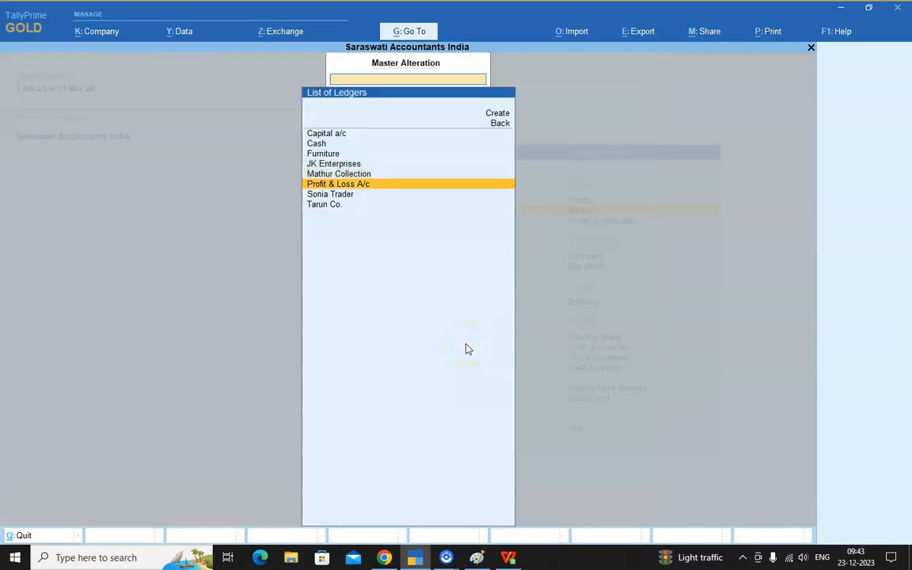
pyautogui.press('Down')
pyautogui.press('Return')
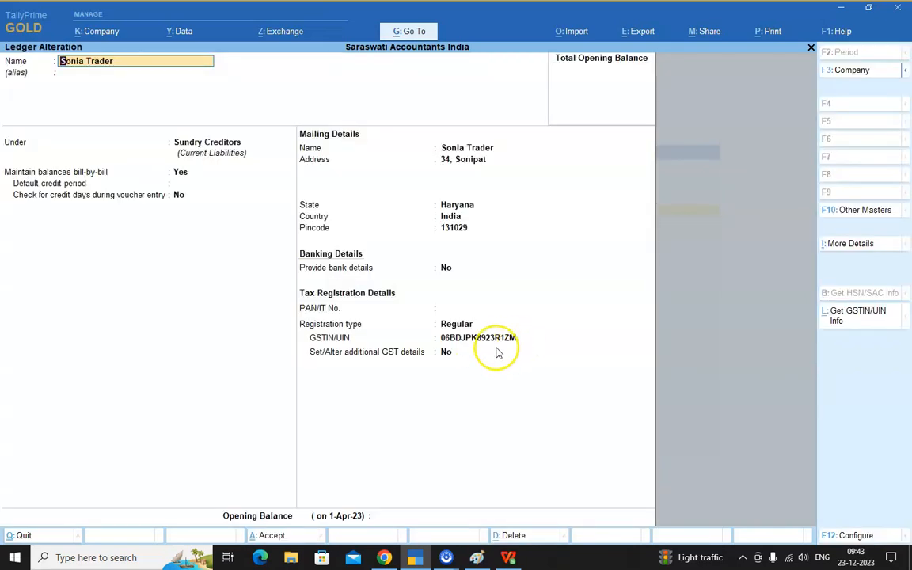
pyautogui.press('BackSpace')
pyautogui.press('Escape')
pyautogui.press('y')
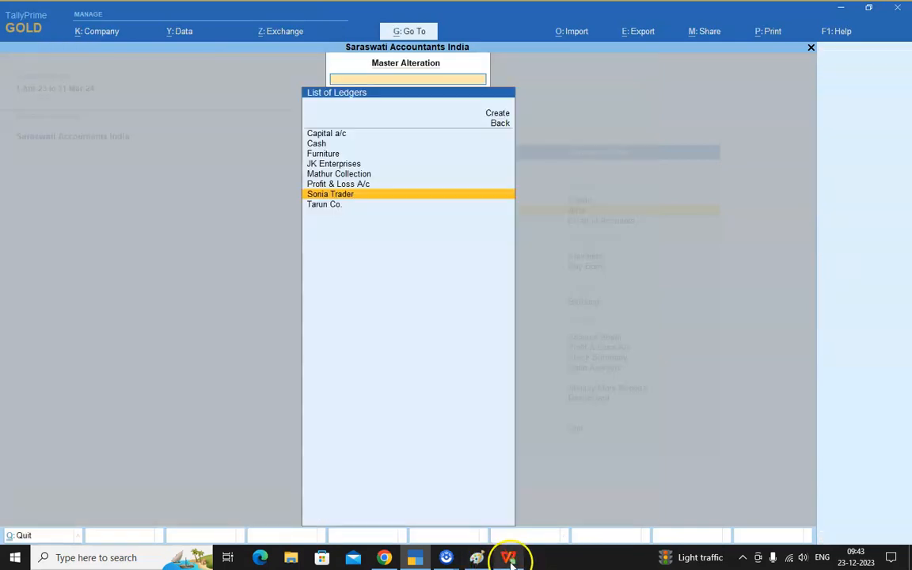
# Step: Switch to WPS Office and review the party rows in the Ledgers worksheet of USERDEFINEDLEDGERS.xlsx
pyautogui.click(508, 557)
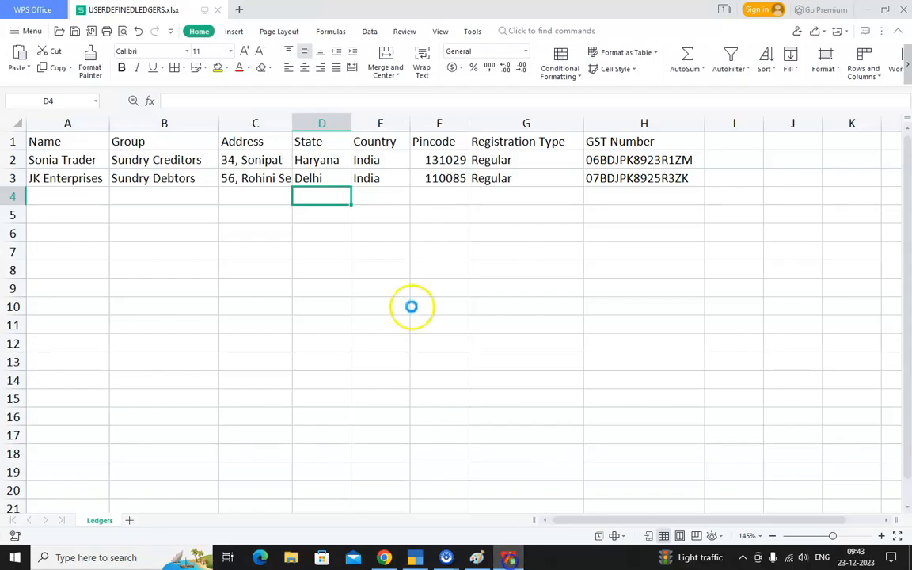
pyautogui.click(189, 184)
pyautogui.press('Down')
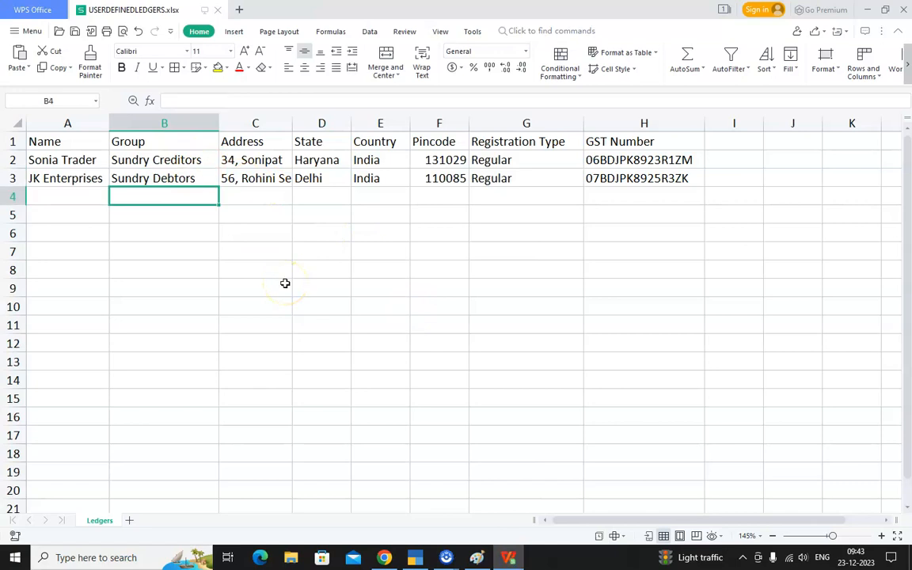
pyautogui.press('Left')
pyautogui.press('Right')
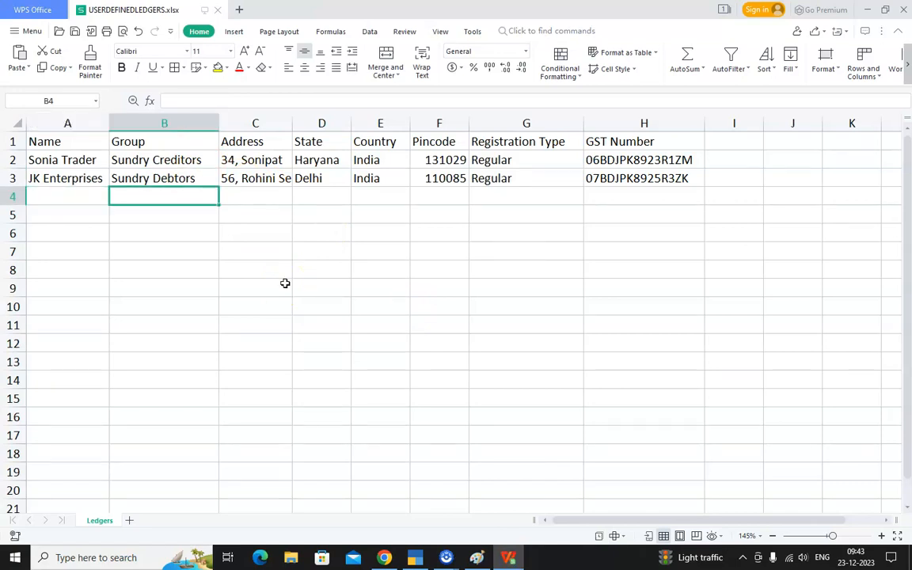